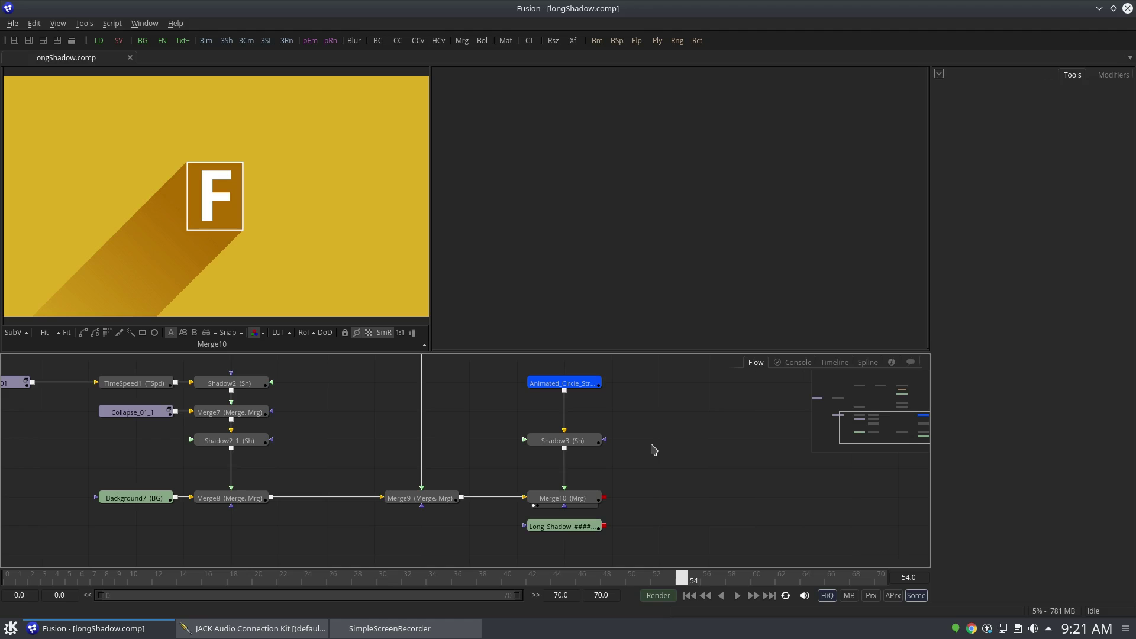
Examine the node flow of the finished long shadow composition, from the source group to the final merge.
{"action": "scroll", "coordinate": [423, 497], "scroll_direction": "up", "scroll_amount": 8}
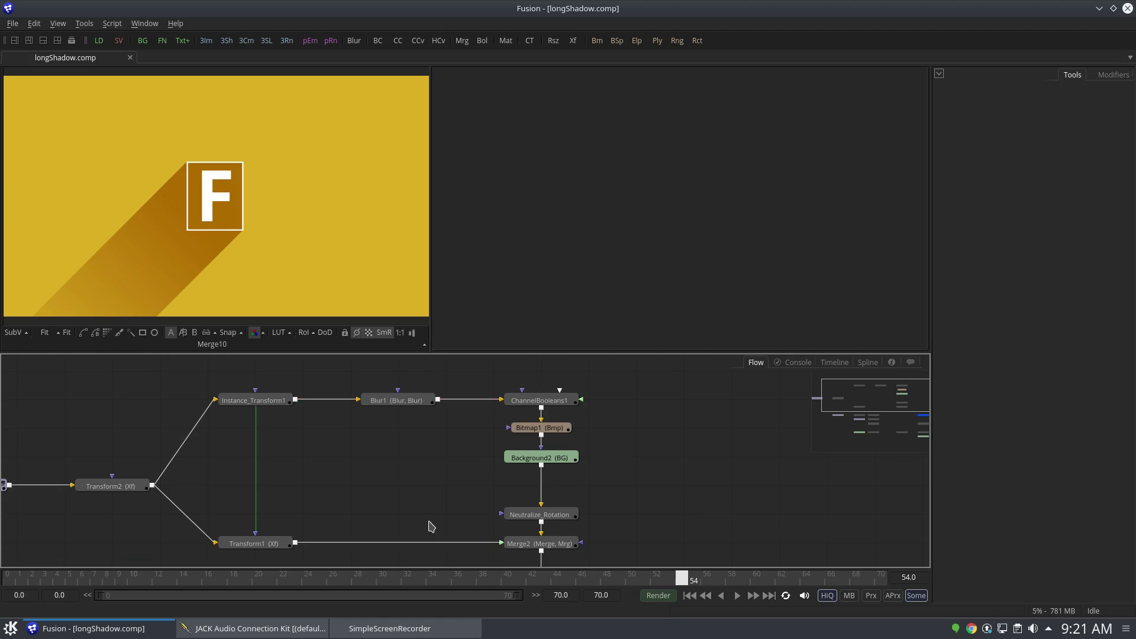
{"action": "left_click_drag", "start_coordinate": [429, 521], "coordinate": [364, 468]}
{"action": "left_click_drag", "start_coordinate": [412, 529], "coordinate": [211, 329]}
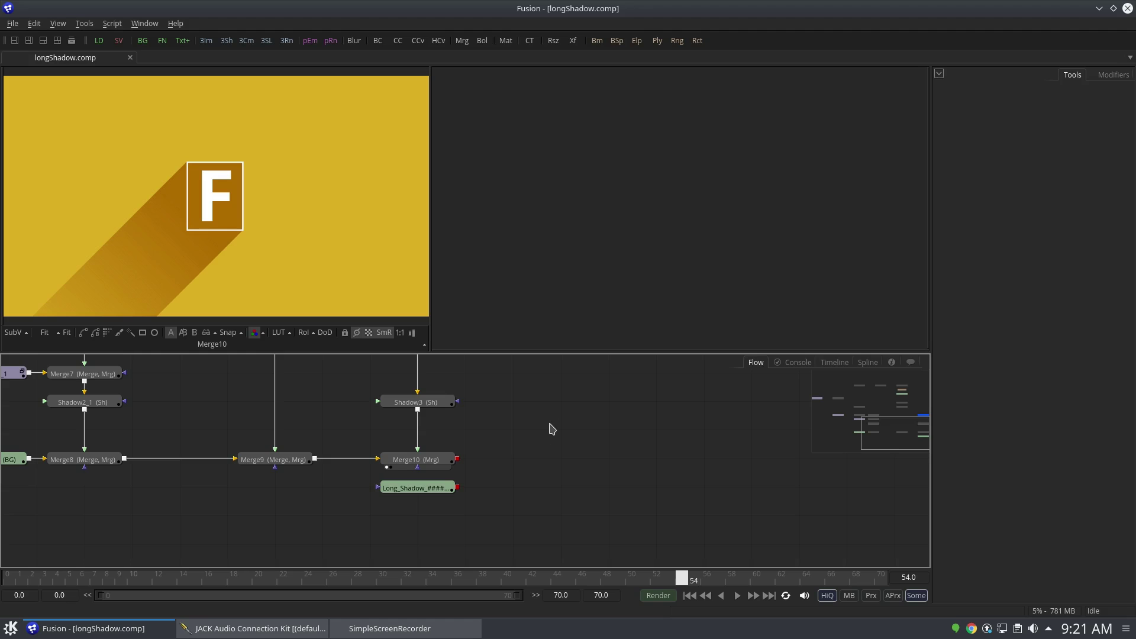
{"action": "left_click_drag", "start_coordinate": [553, 399], "coordinate": [497, 379]}
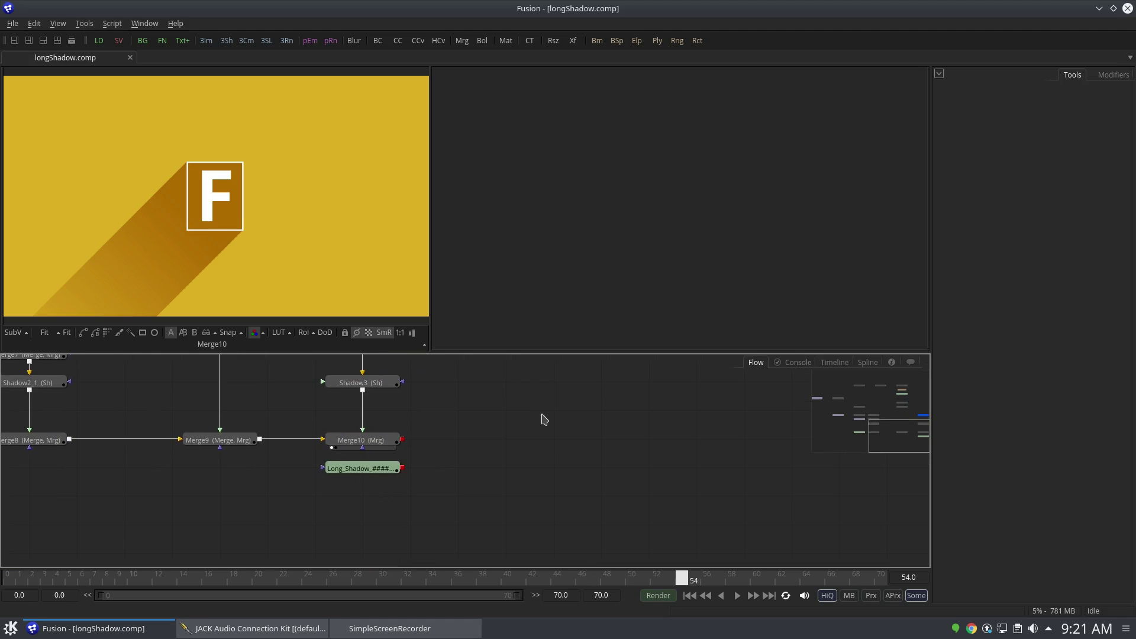
{"action": "left_click_drag", "start_coordinate": [273, 397], "coordinate": [588, 490]}
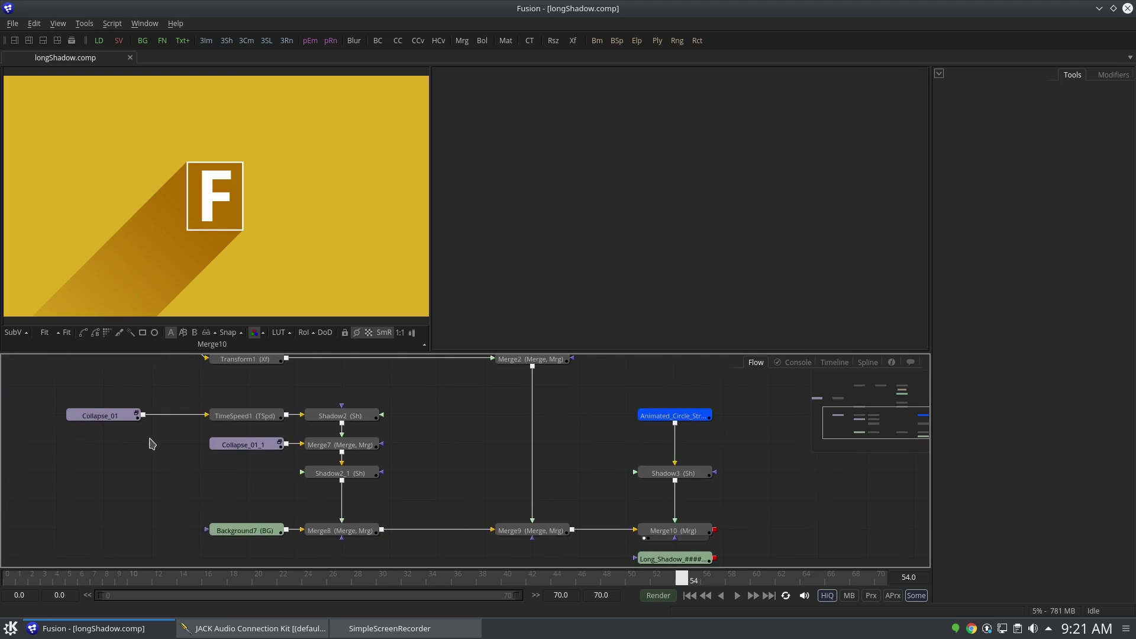
{"action": "left_click_drag", "start_coordinate": [150, 442], "coordinate": [406, 498]}
{"action": "left_click_drag", "start_coordinate": [337, 403], "coordinate": [395, 453]}
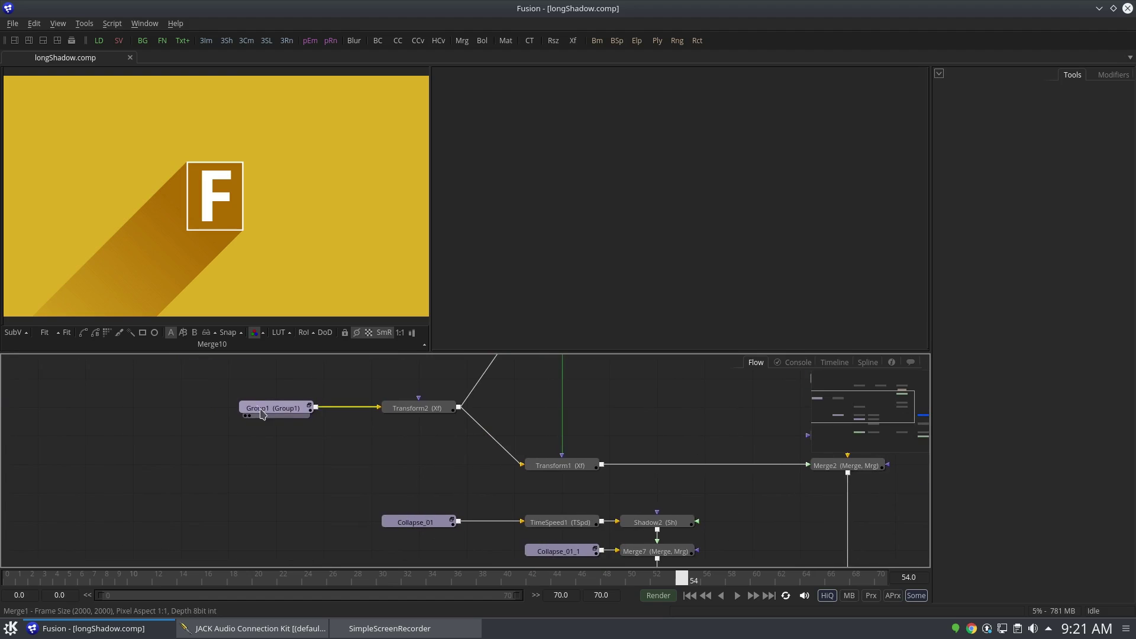
{"action": "left_click", "coordinate": [293, 414]}
{"action": "left_click_drag", "start_coordinate": [798, 500], "coordinate": [254, 449]}
{"action": "left_click_drag", "start_coordinate": [618, 502], "coordinate": [396, 414]}
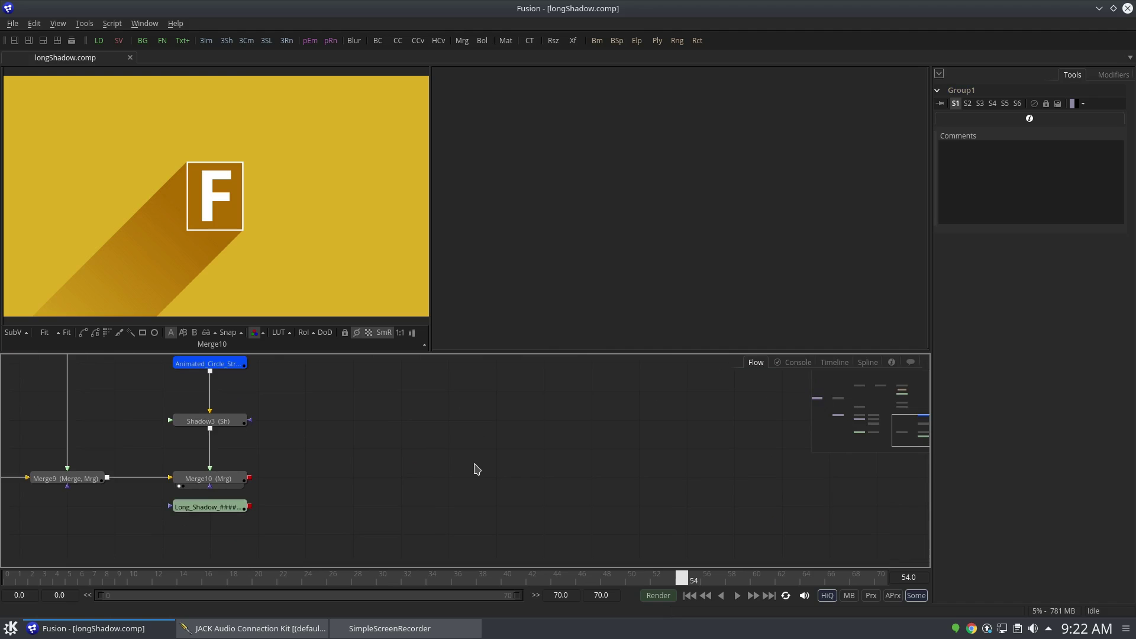
{"action": "left_click_drag", "start_coordinate": [553, 442], "coordinate": [538, 377]}
{"action": "key", "text": "ctrl+v"}
{"action": "left_click", "coordinate": [546, 435]}
{"action": "key", "text": "2"}
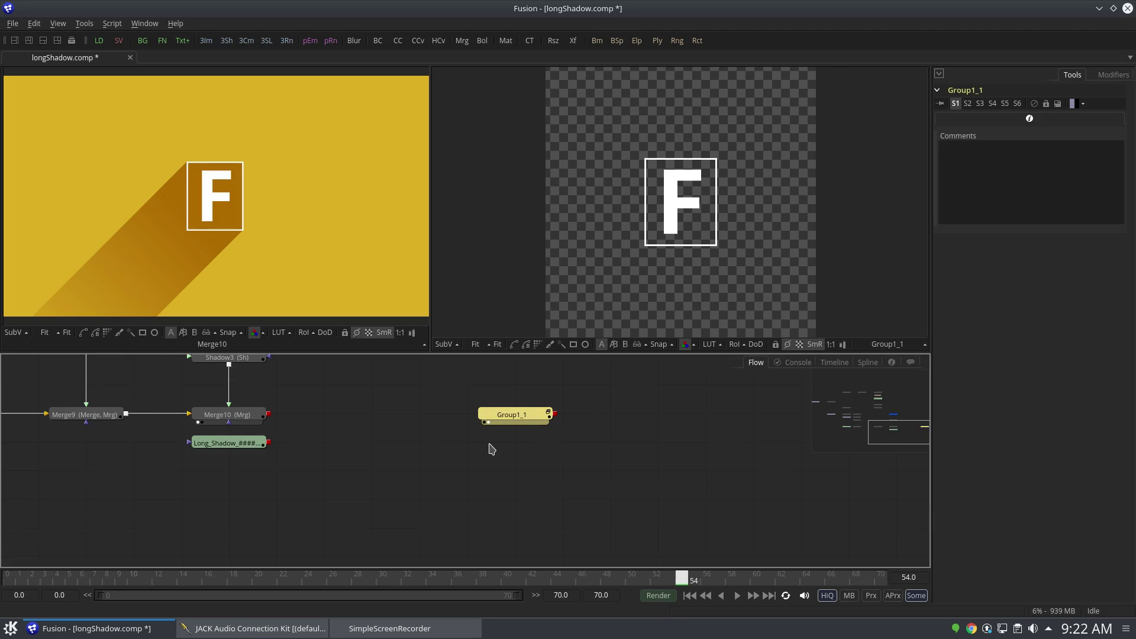
{"action": "key", "text": "Delete"}
Add a Text+ node in an empty area of the flow with the text TP and a size of about 0.2.
{"action": "left_click_drag", "start_coordinate": [489, 432], "coordinate": [457, 438]}
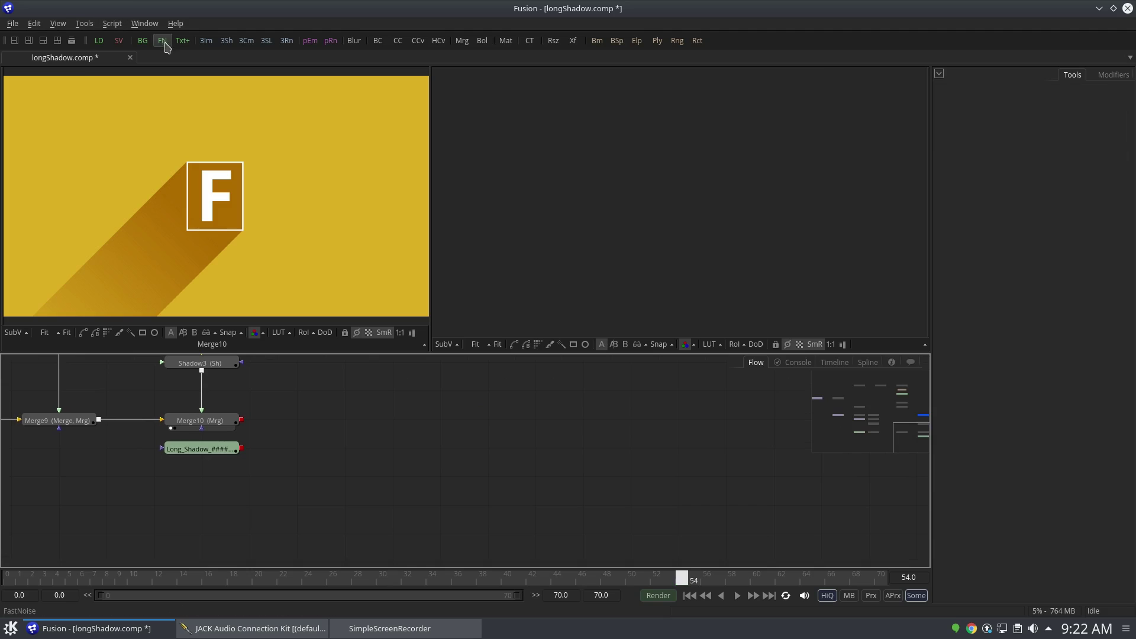
{"action": "left_click_drag", "start_coordinate": [182, 40], "coordinate": [558, 451]}
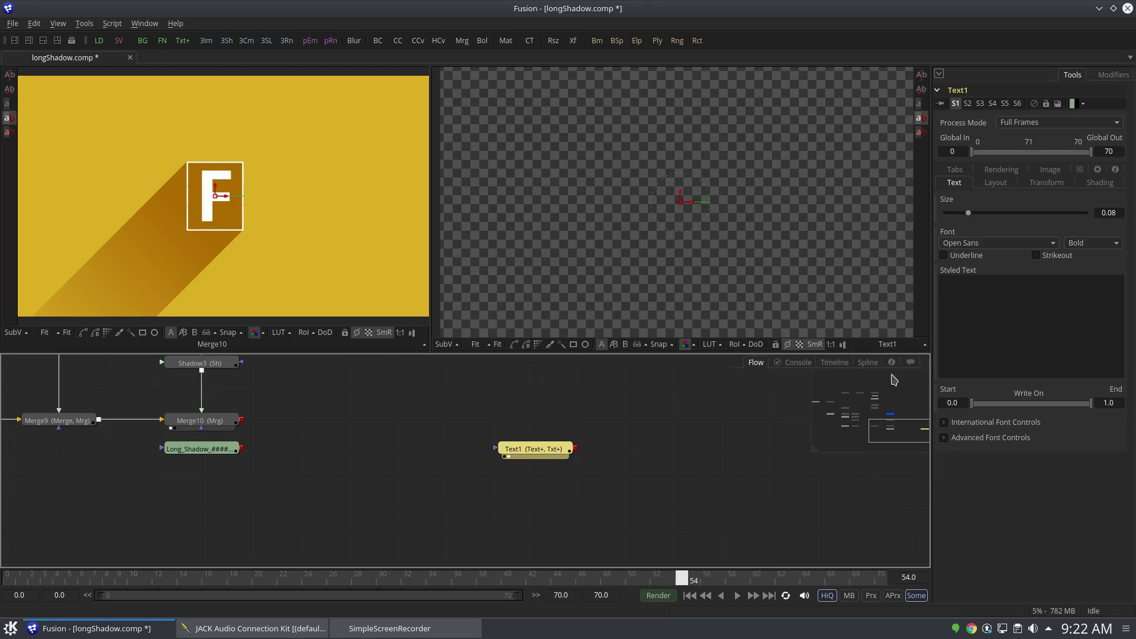
{"action": "type", "text": "TP"}
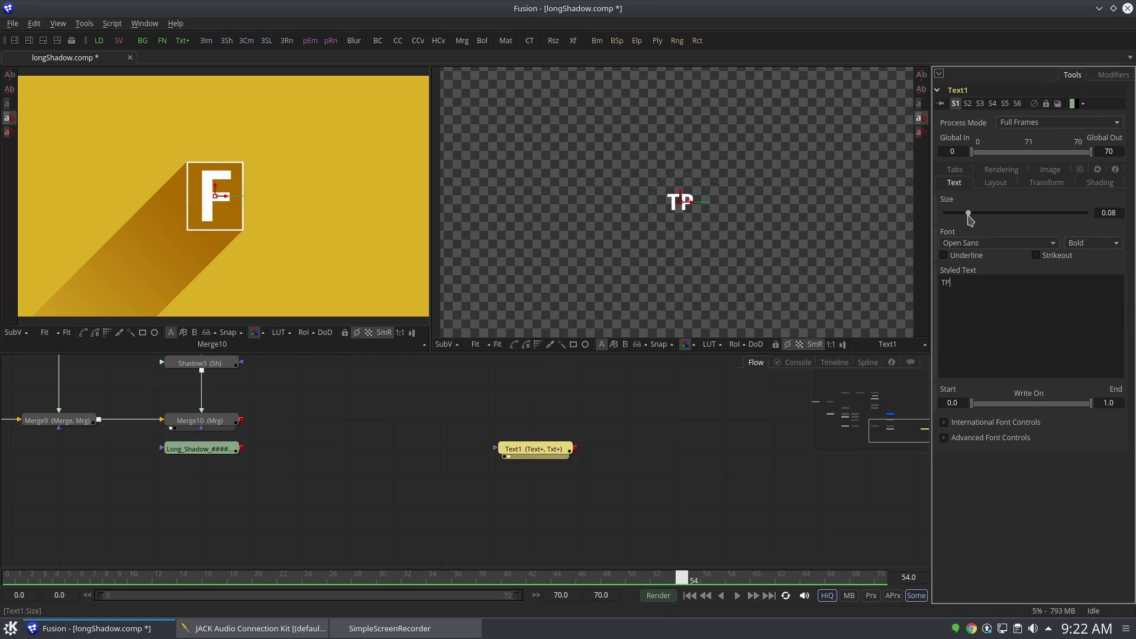
{"action": "left_click_drag", "start_coordinate": [968, 213], "coordinate": [1015, 212]}
{"action": "middle_click", "coordinate": [619, 435]}
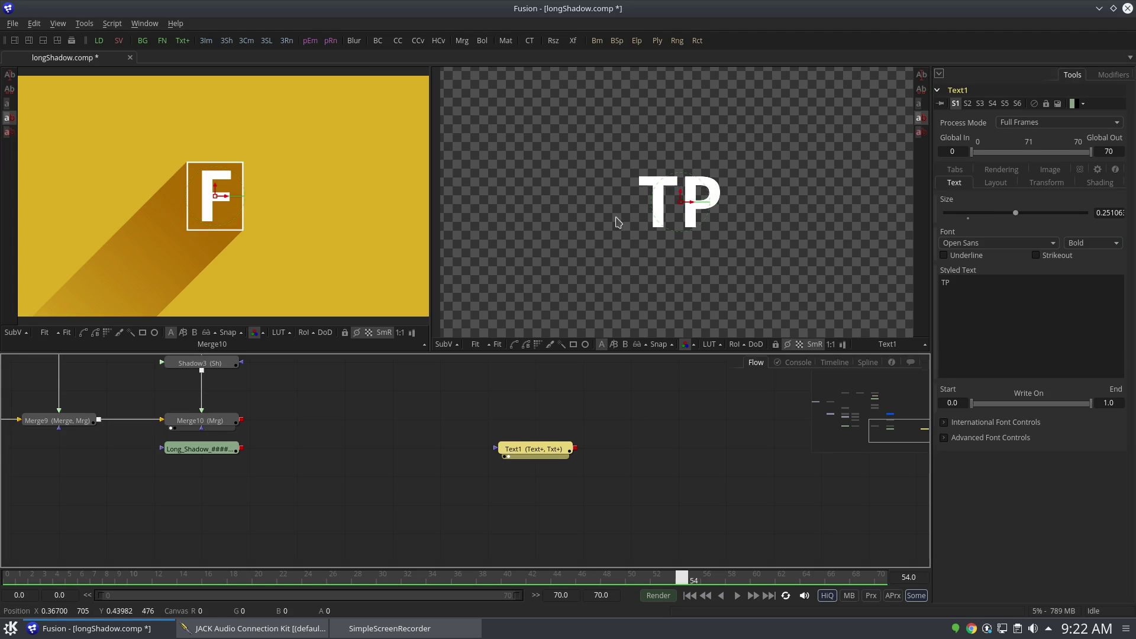
{"action": "left_click_drag", "start_coordinate": [588, 232], "coordinate": [558, 247]}
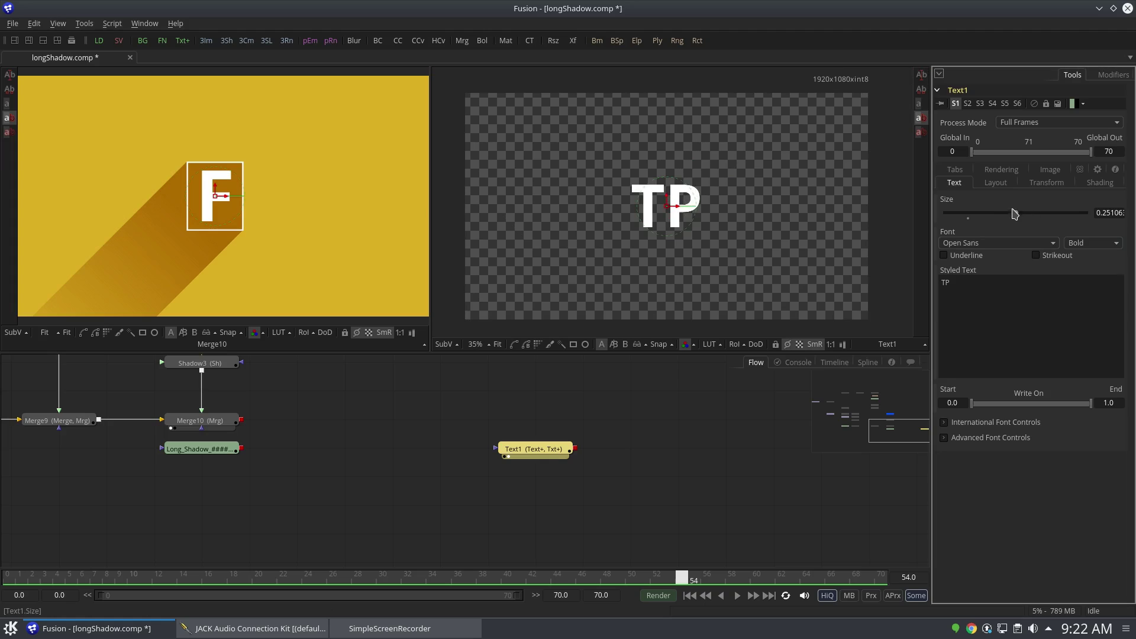
{"action": "left_click_drag", "start_coordinate": [1015, 213], "coordinate": [1002, 214]}
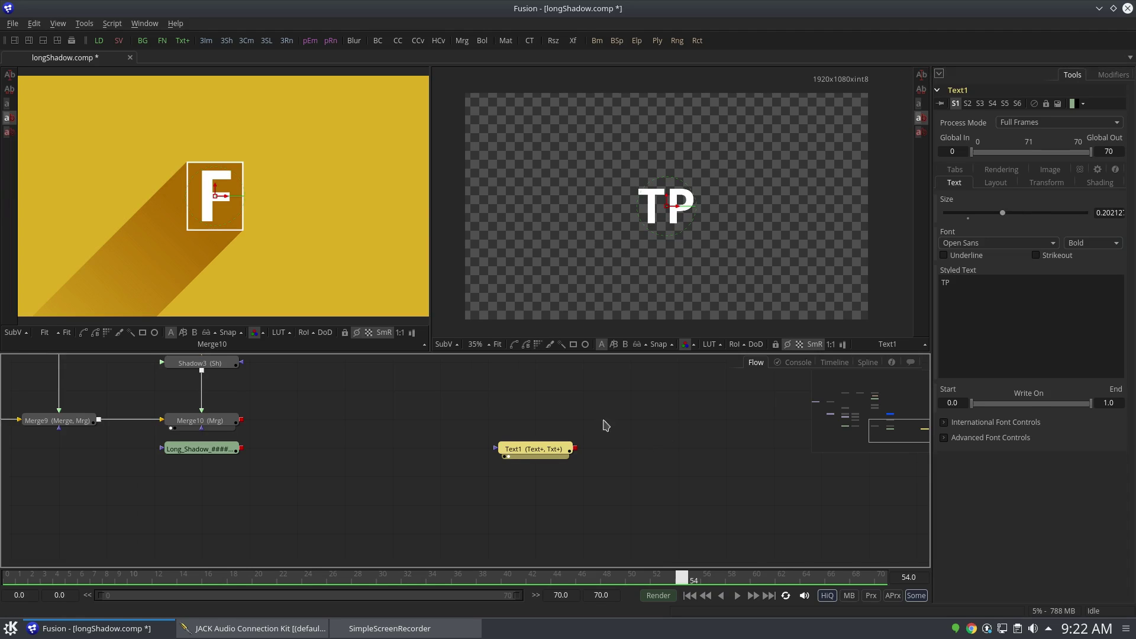
Add a Directional Blur node after the text node and show it in the second viewer.
{"action": "left_click_drag", "start_coordinate": [602, 419], "coordinate": [575, 419]}
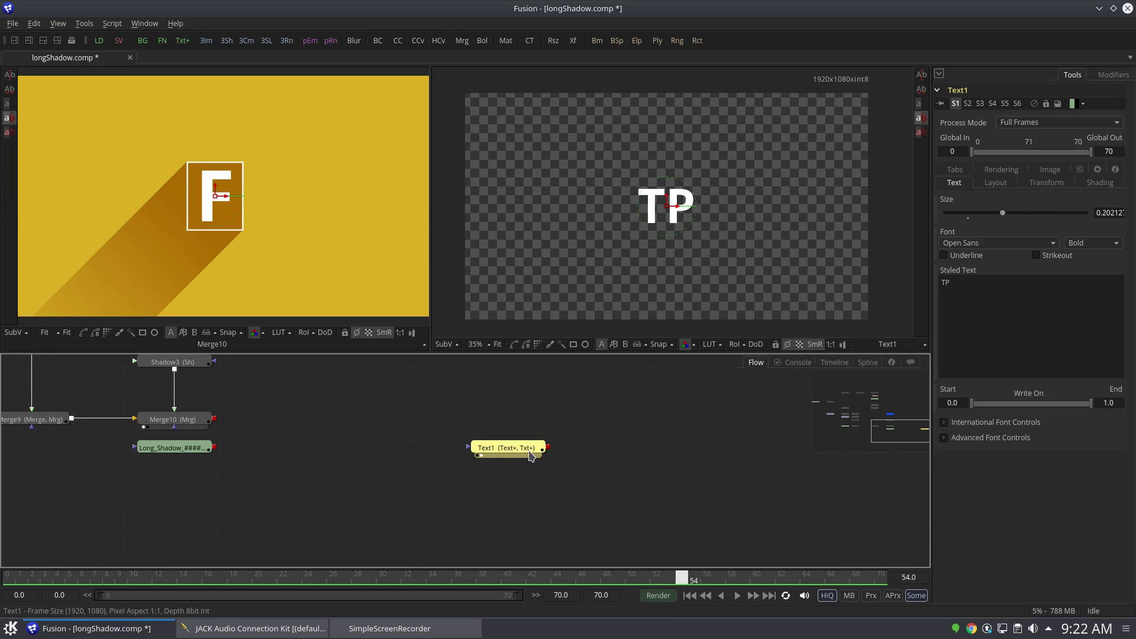
{"action": "key", "text": "ctrl+space"}
{"action": "type", "text": "dir"}
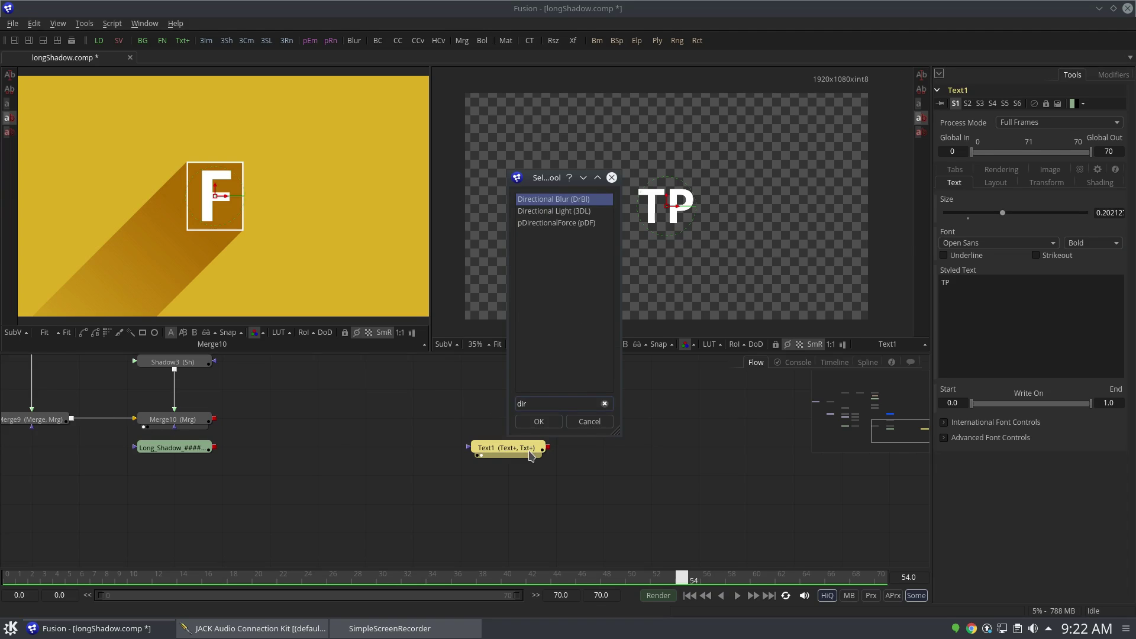
{"action": "key", "text": "Return"}
{"action": "key", "text": "2"}
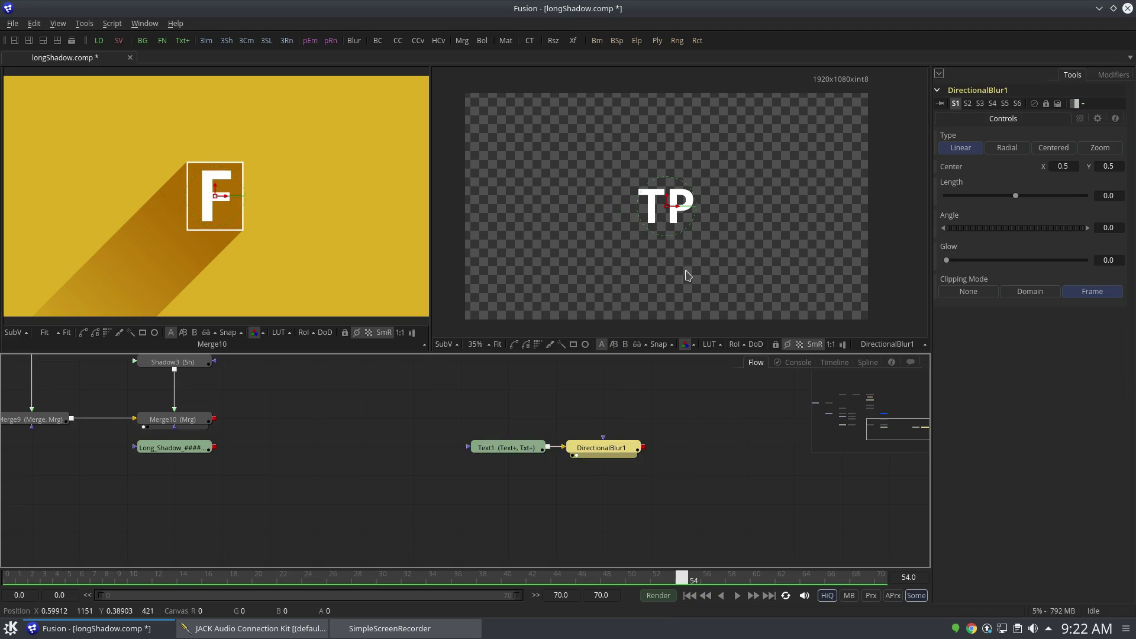
Set the directional blur's length to about 0.057 and its angle to 45.
{"action": "left_click_drag", "start_coordinate": [1016, 196], "coordinate": [1056, 197]}
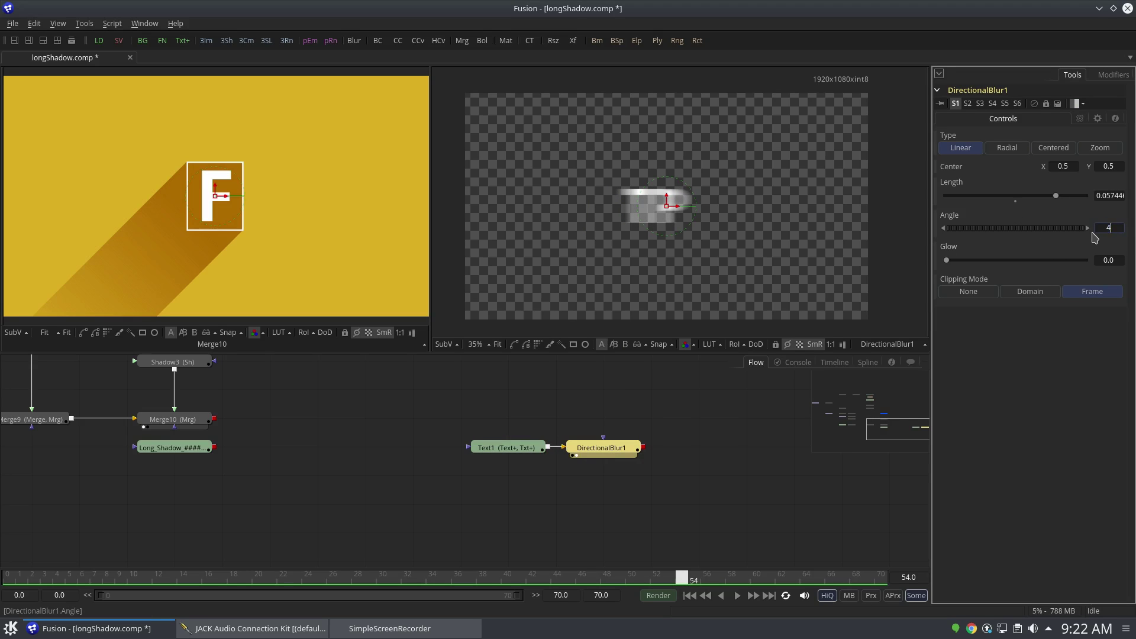
{"action": "left_click", "coordinate": [1093, 235]}
{"action": "type", "text": "45"}
{"action": "key", "text": "Return"}
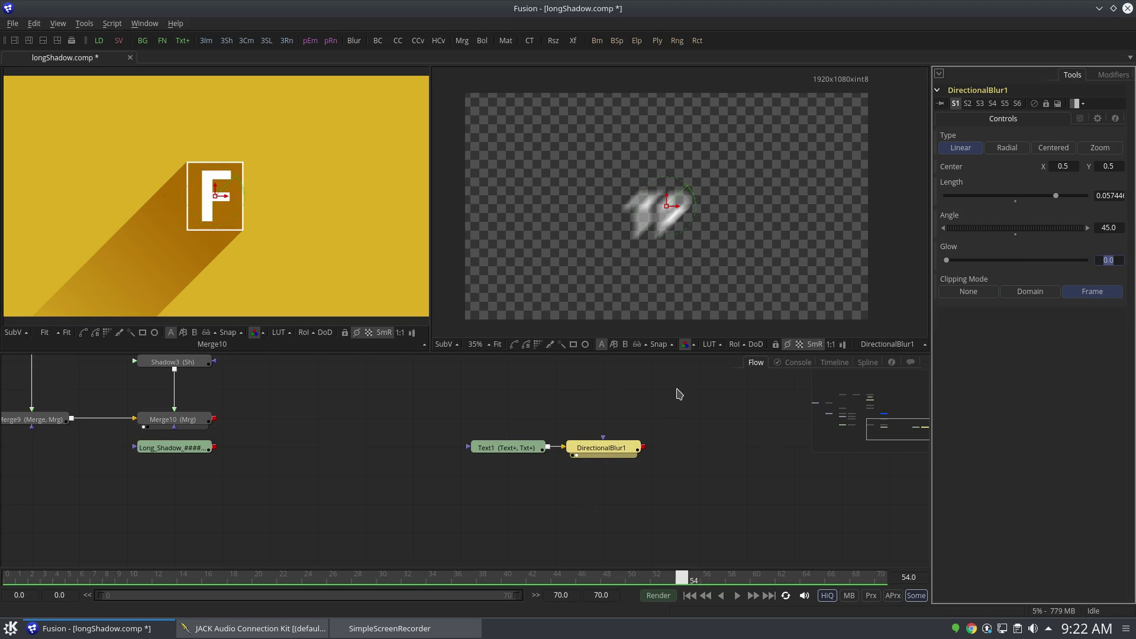
Rearrange the flow so the text node and the directional blur node sit on separate rows, with the blur higher.
{"action": "left_click", "coordinate": [653, 431]}
{"action": "left_click_drag", "start_coordinate": [652, 432], "coordinate": [555, 425]}
{"action": "left_click_drag", "start_coordinate": [505, 448], "coordinate": [535, 419]}
{"action": "left_click_drag", "start_coordinate": [590, 462], "coordinate": [539, 476]}
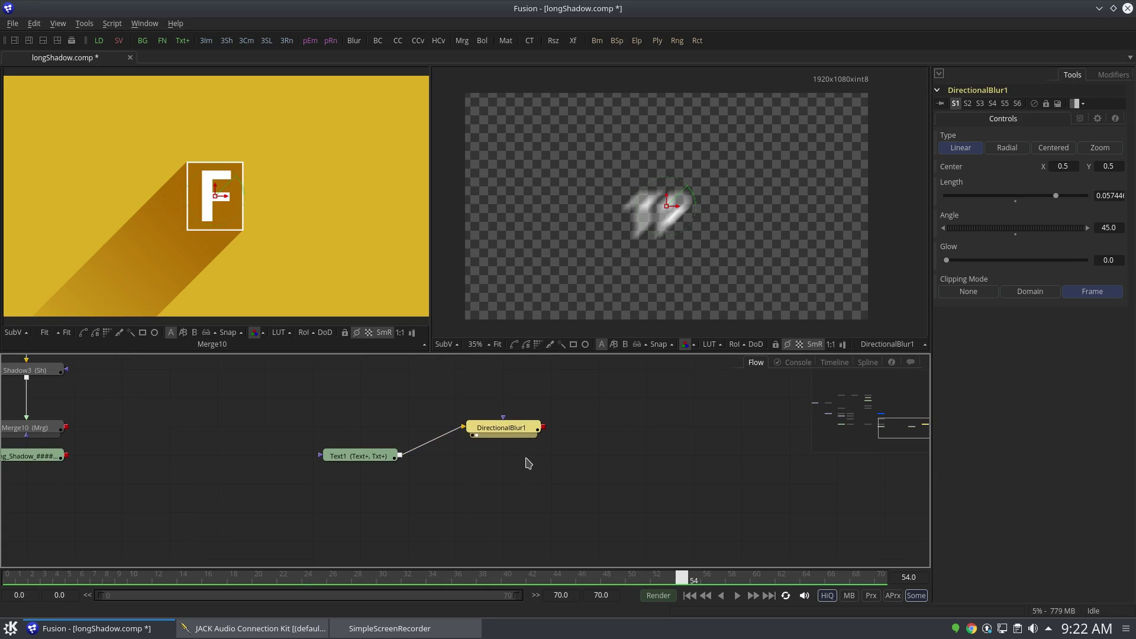
{"action": "key", "text": "ctrl+space"}
{"action": "type", "text": "chan"}
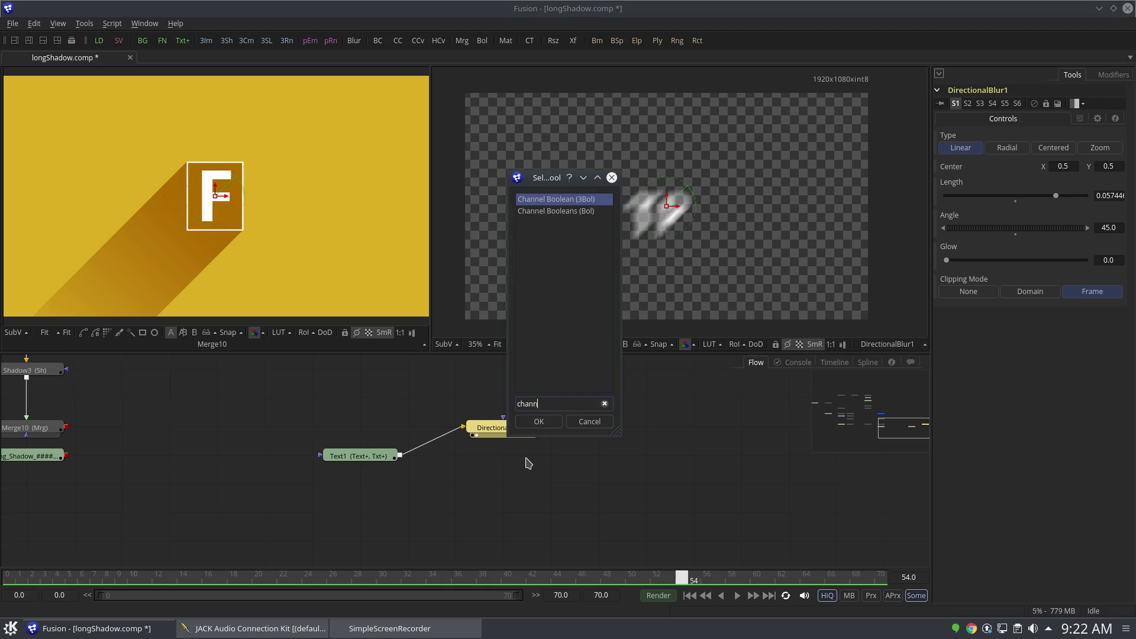
{"action": "key", "text": "Return"}
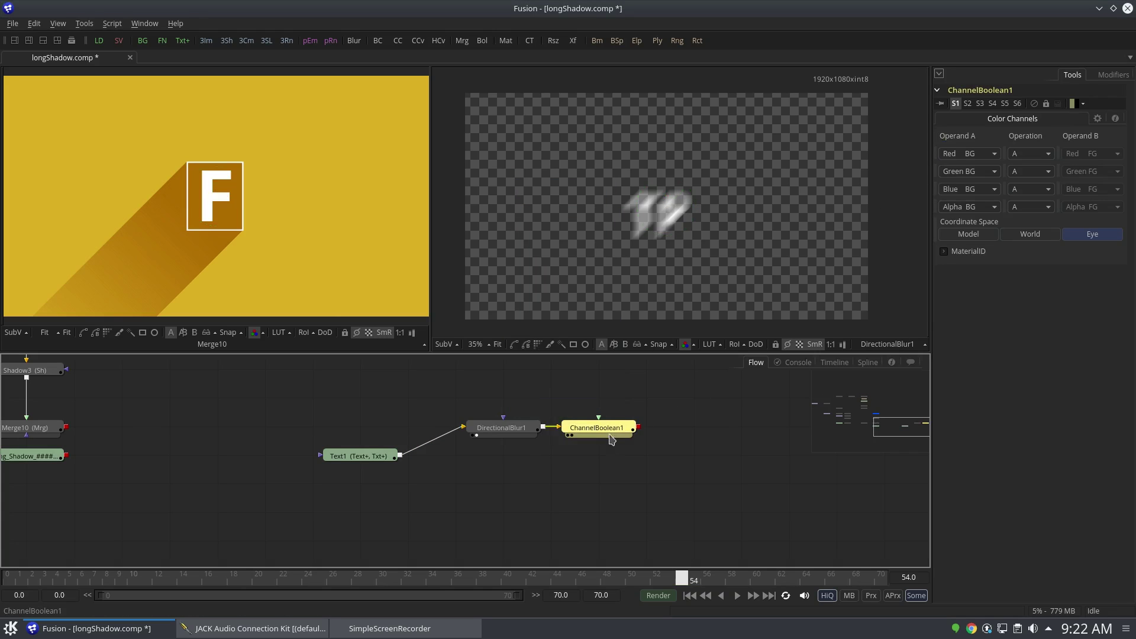
{"action": "key", "text": "Delete"}
Add a Channel Booleans (Bol) node after the directional blur.
{"action": "key", "text": "ctrl+space"}
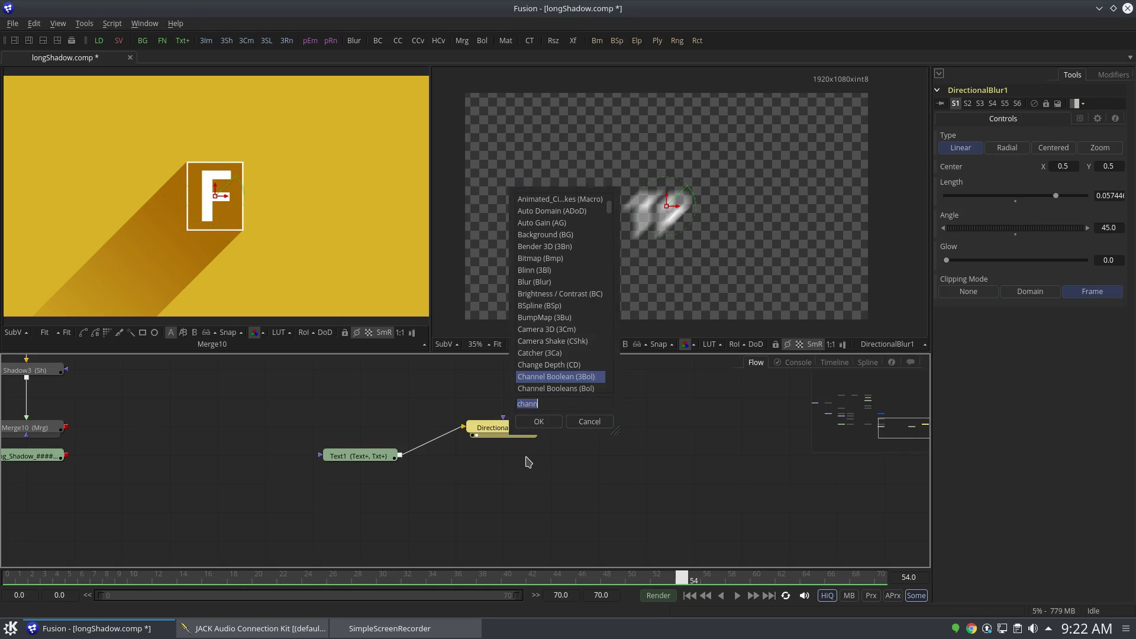
{"action": "type", "text": "chann"}
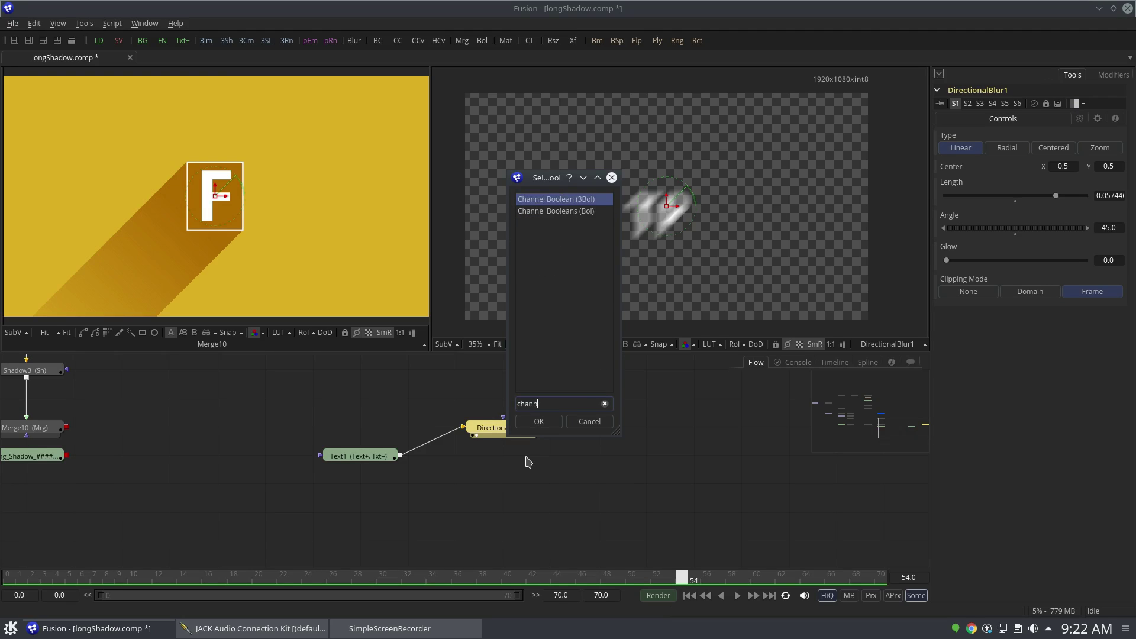
{"action": "key", "text": "Down"}
{"action": "key", "text": "Return"}
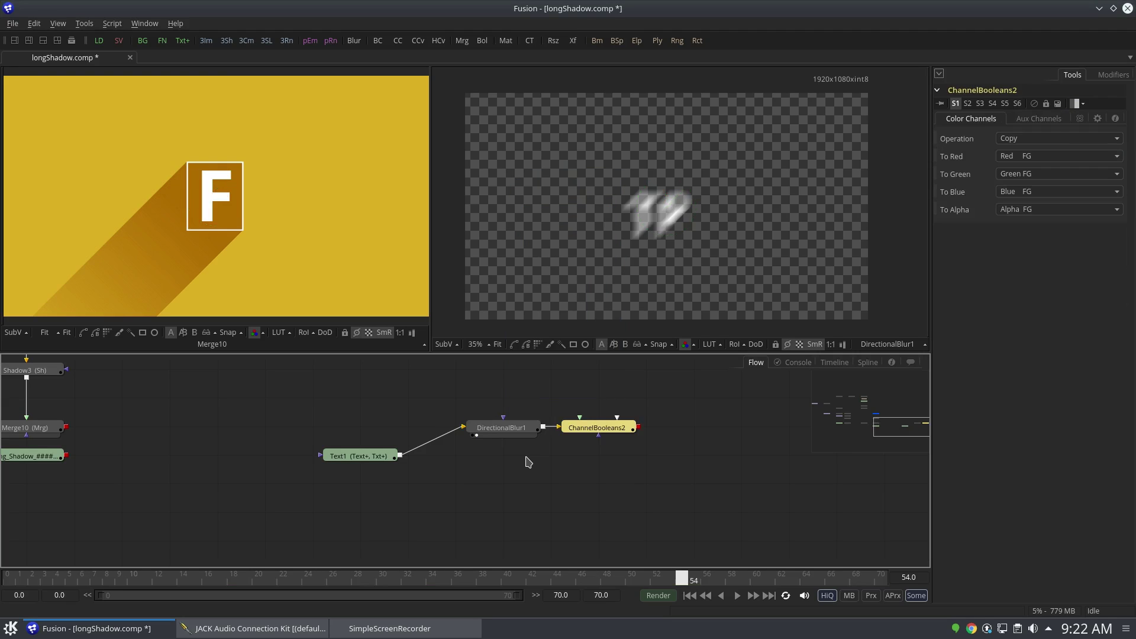
Set the Channel Booleans operation to Divide and show the node in the second viewer.
{"action": "left_click", "coordinate": [1053, 138]}
{"action": "left_click", "coordinate": [1033, 233]}
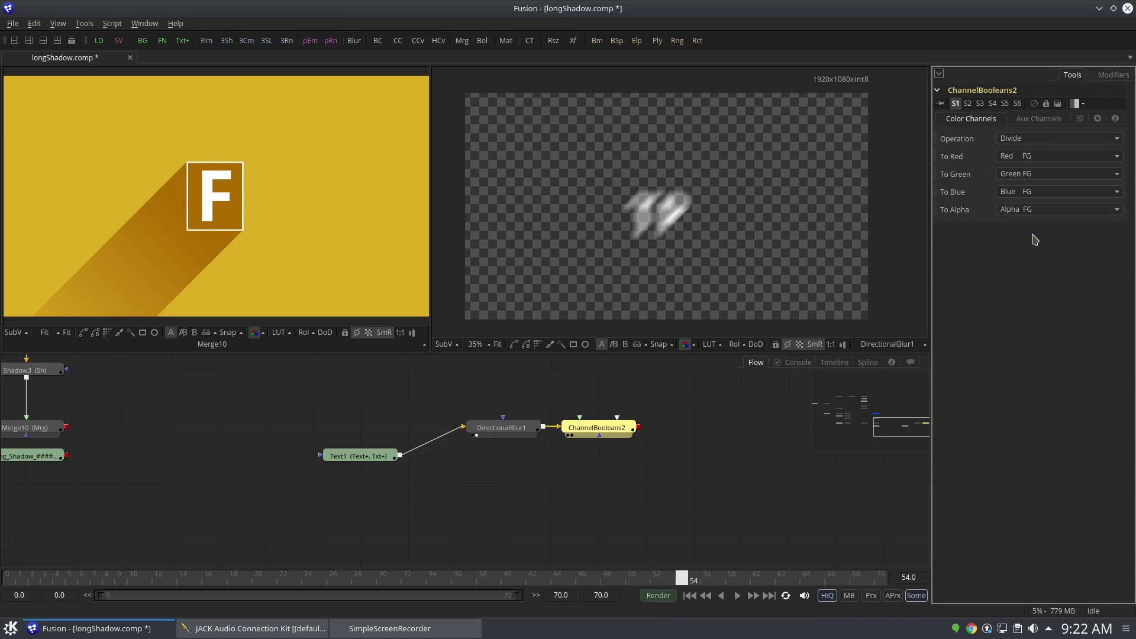
{"action": "left_click", "coordinate": [619, 434]}
{"action": "key", "text": "2"}
{"action": "left_click", "coordinate": [625, 493]}
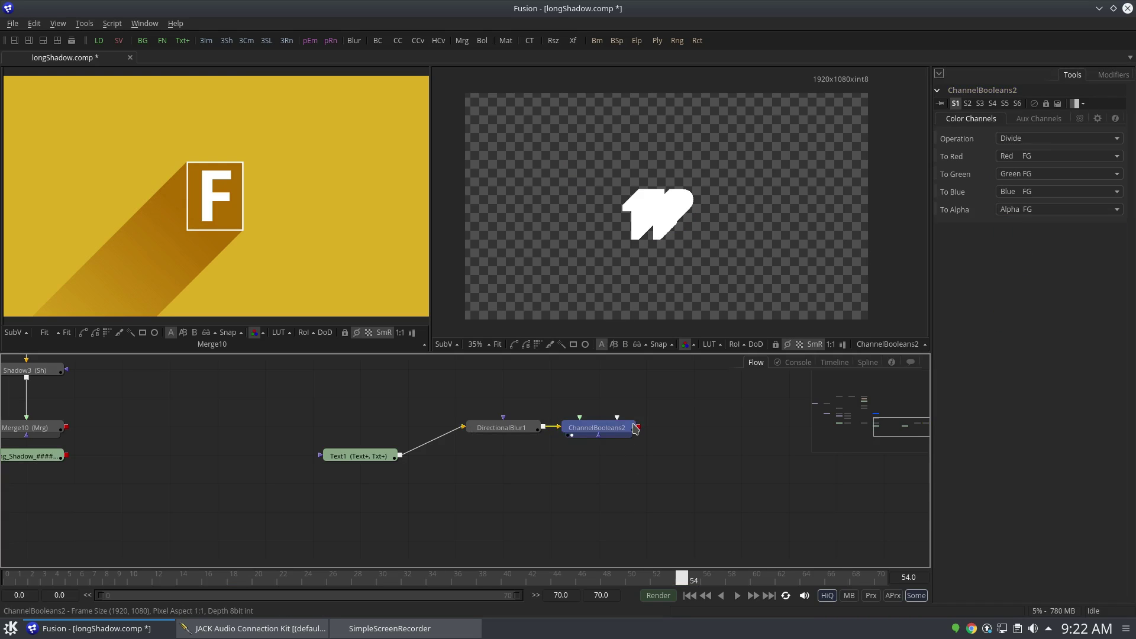
Add a Background node below the Channel Booleans, mask it with that node's output, and show it in the second viewer.
{"action": "left_click", "coordinate": [633, 430]}
{"action": "left_click", "coordinate": [142, 41]}
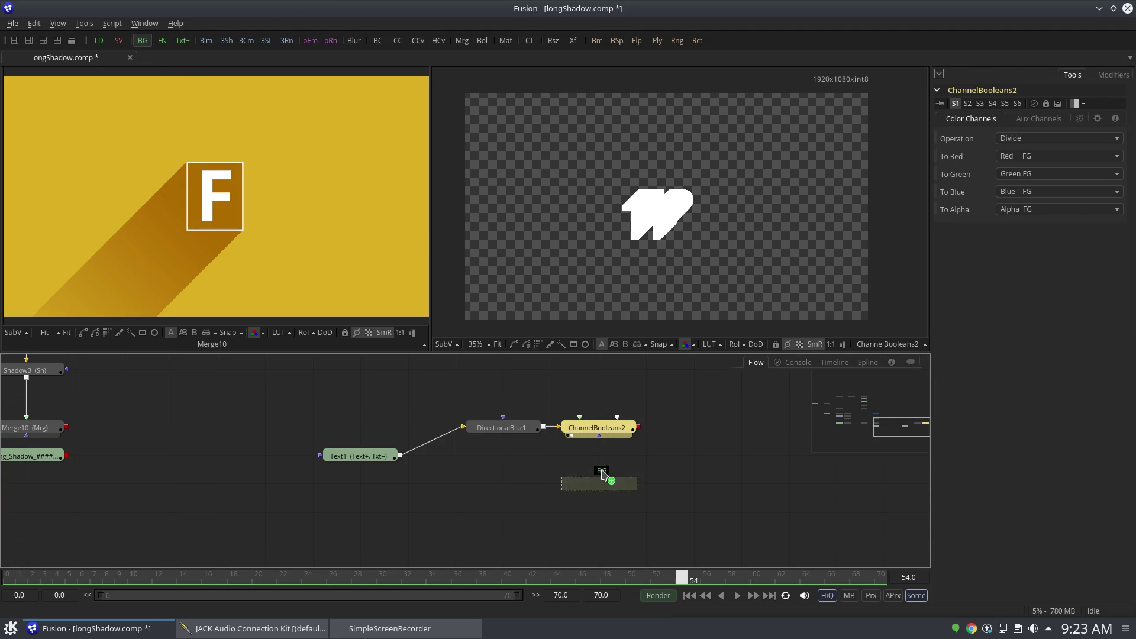
{"action": "left_click", "coordinate": [597, 483]}
{"action": "left_click_drag", "start_coordinate": [639, 428], "coordinate": [613, 470]}
{"action": "key", "text": "2"}
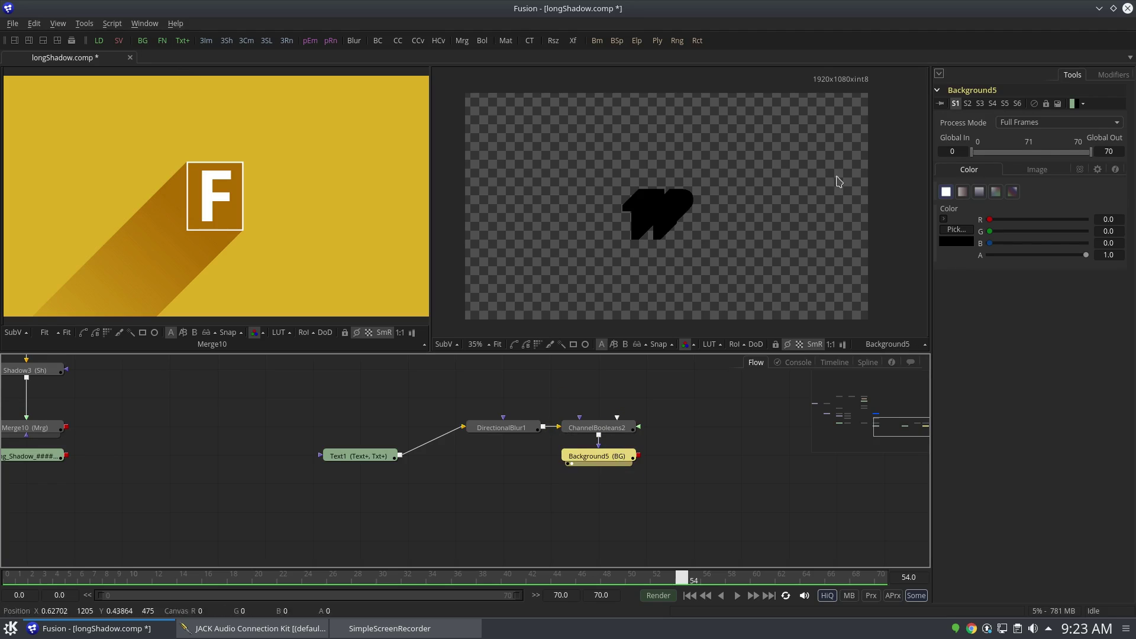
Colour the shadow background dark blue with hue about 0.589, saturation about 0.503 and value about 0.393.
{"action": "left_click", "coordinate": [944, 219]}
{"action": "left_click_drag", "start_coordinate": [974, 281], "coordinate": [968, 274]}
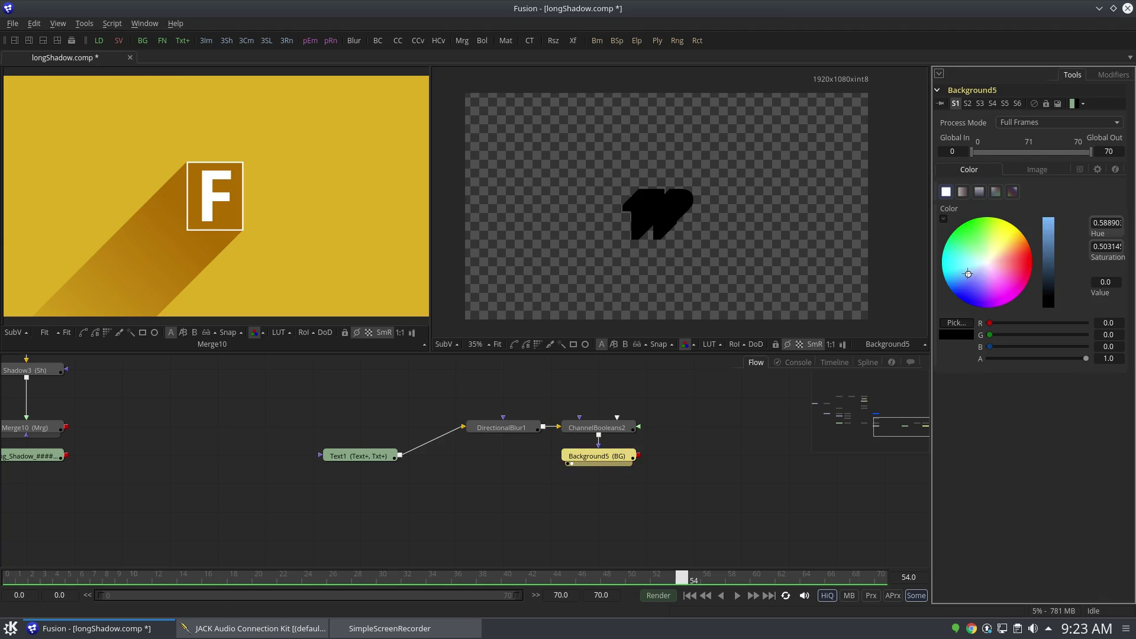
{"action": "left_click_drag", "start_coordinate": [1049, 254], "coordinate": [1049, 272]}
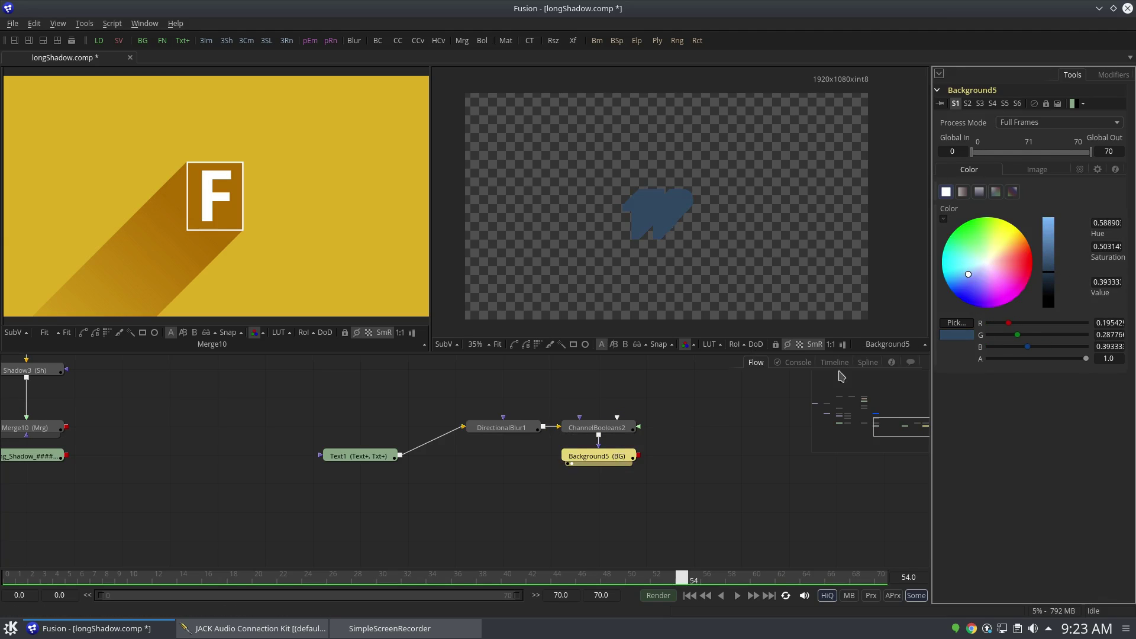
Merge the text over the blue shadow background and show the merge in the second viewer.
{"action": "left_click_drag", "start_coordinate": [629, 517], "coordinate": [572, 441]}
{"action": "left_click_drag", "start_coordinate": [402, 397], "coordinate": [402, 425]}
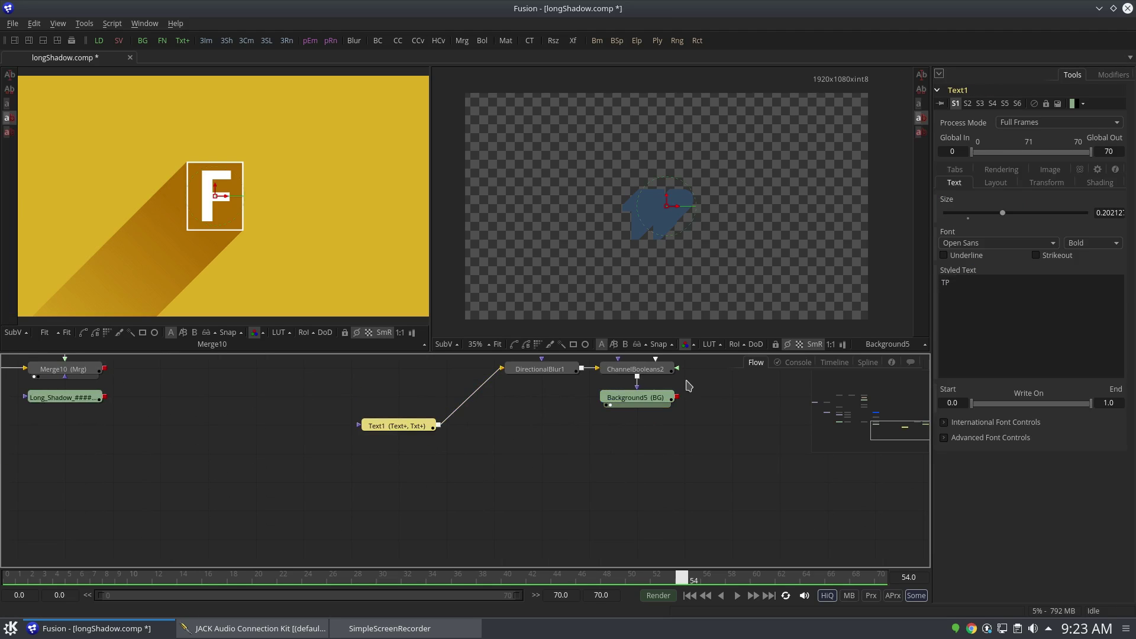
{"action": "left_click_drag", "start_coordinate": [678, 397], "coordinate": [441, 432]}
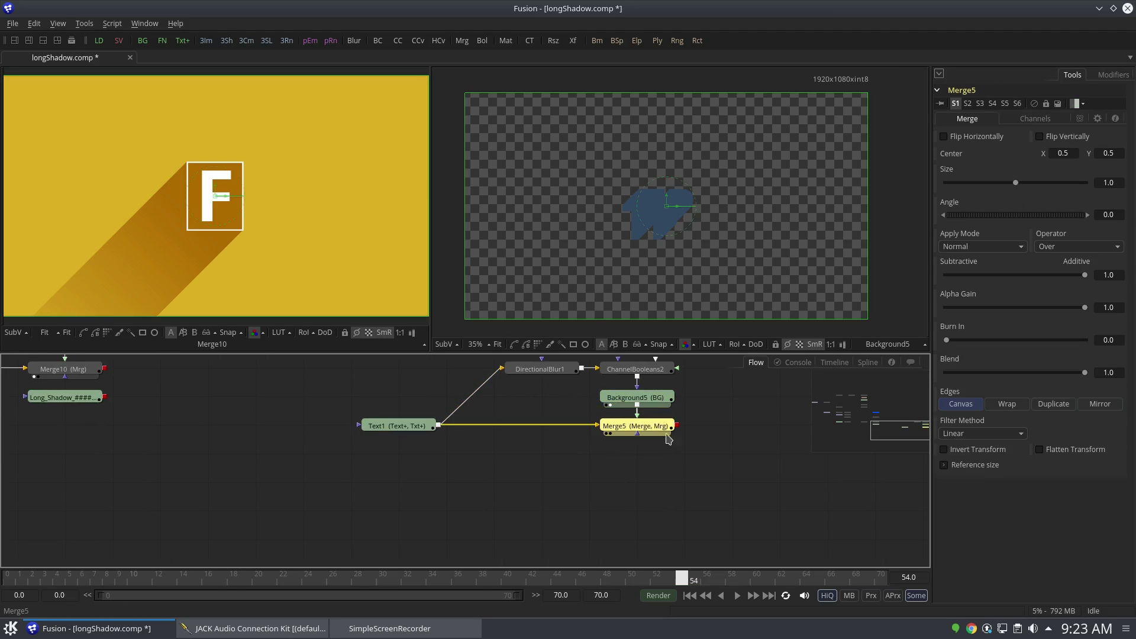
{"action": "key", "text": "2"}
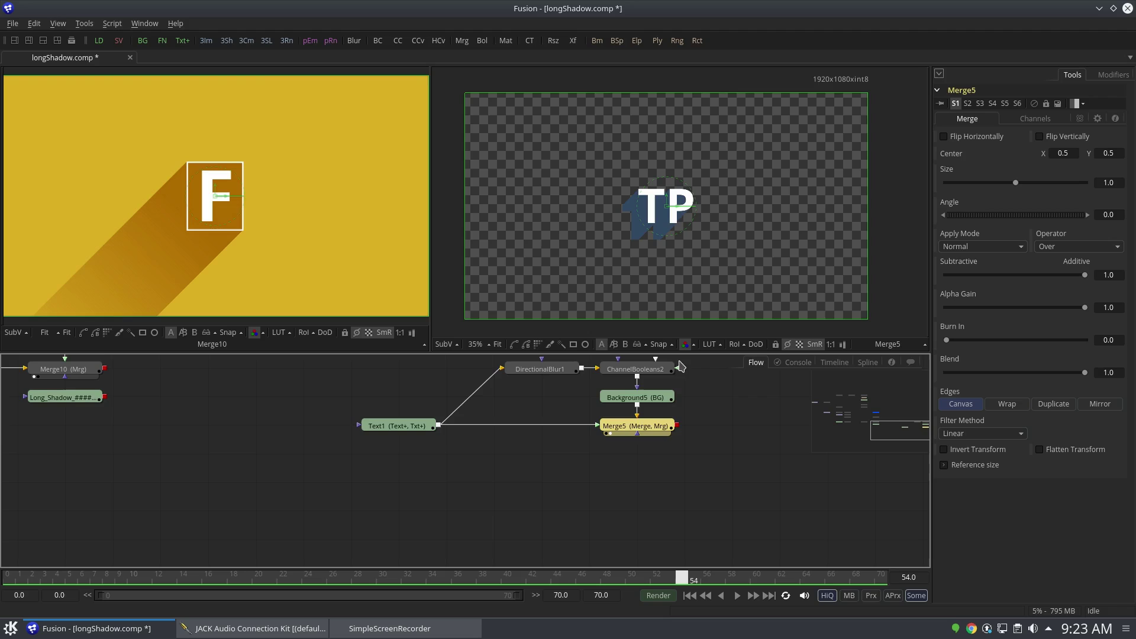
{"action": "left_click", "coordinate": [659, 477]}
{"action": "left_click_drag", "start_coordinate": [534, 427], "coordinate": [545, 462]}
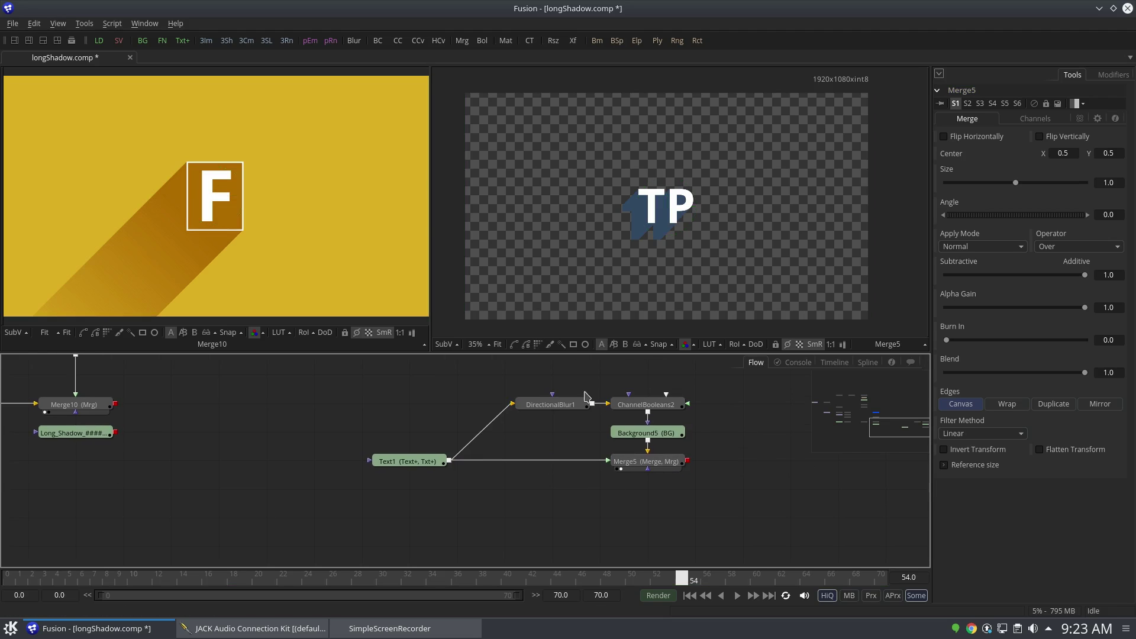
{"action": "scroll", "coordinate": [578, 418], "scroll_direction": "down", "scroll_amount": 1}
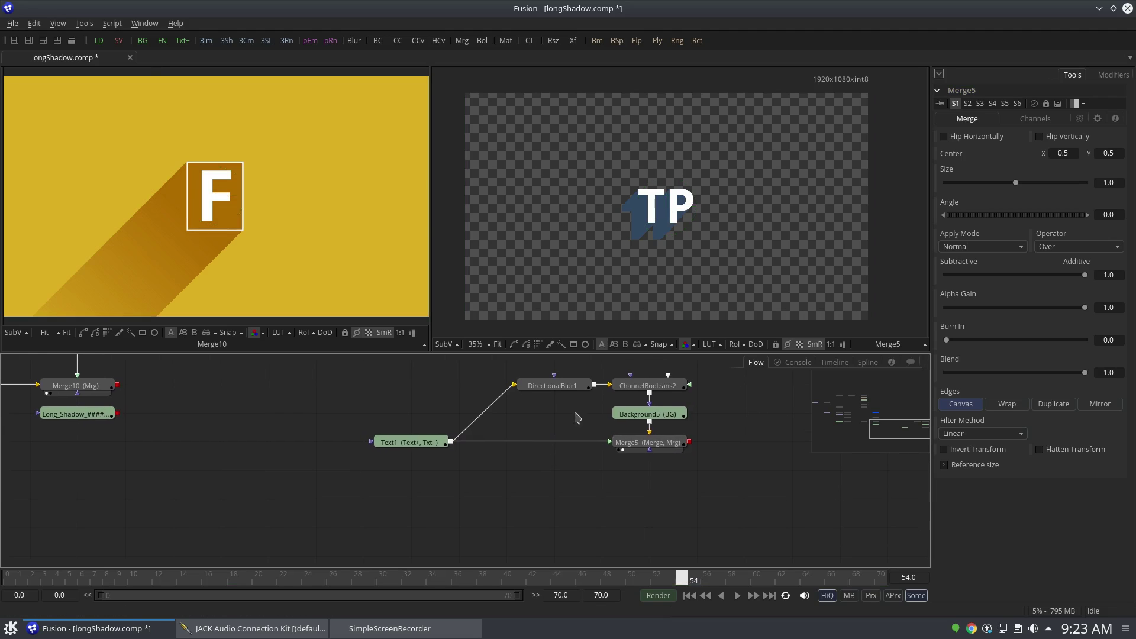
Add a Background node below the text-and-shadow merge, merge the composite over it, and show the new merge in the second viewer.
{"action": "left_click_drag", "start_coordinate": [145, 44], "coordinate": [674, 484]}
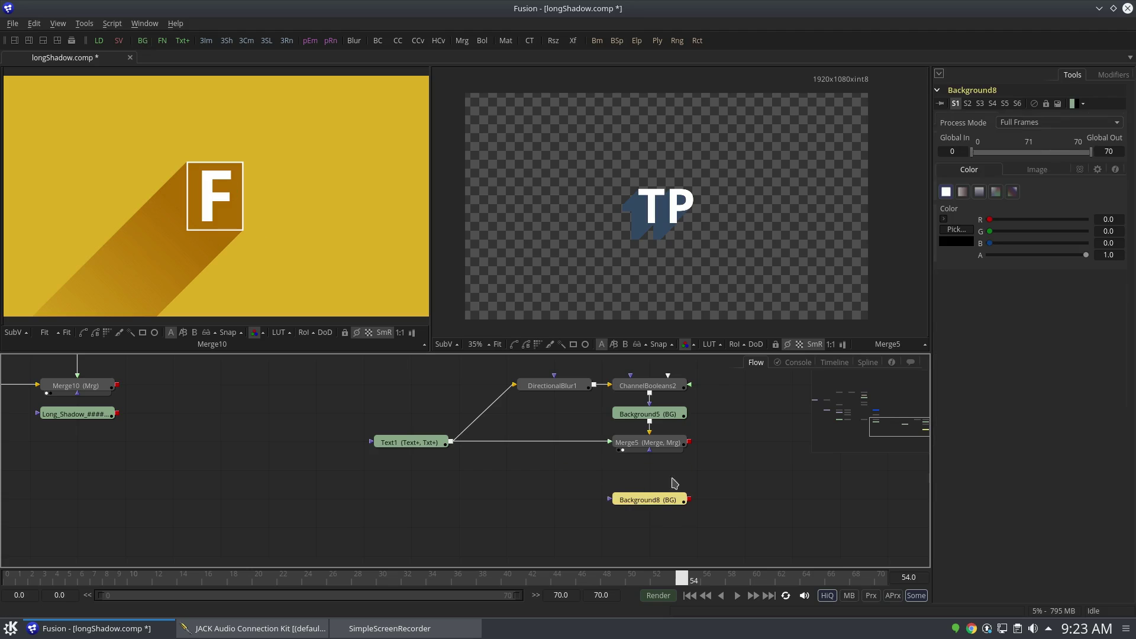
{"action": "left_click_drag", "start_coordinate": [690, 442], "coordinate": [681, 502]}
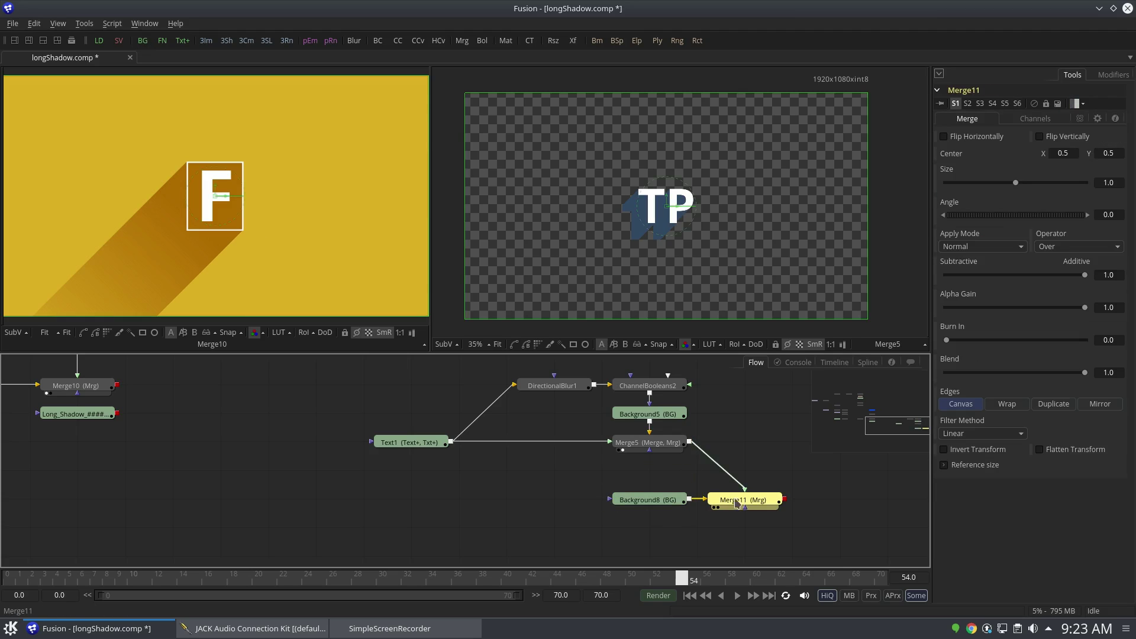
{"action": "key", "text": "2"}
Colour the new backdrop Background node a light cyan.
{"action": "left_click", "coordinate": [645, 500]}
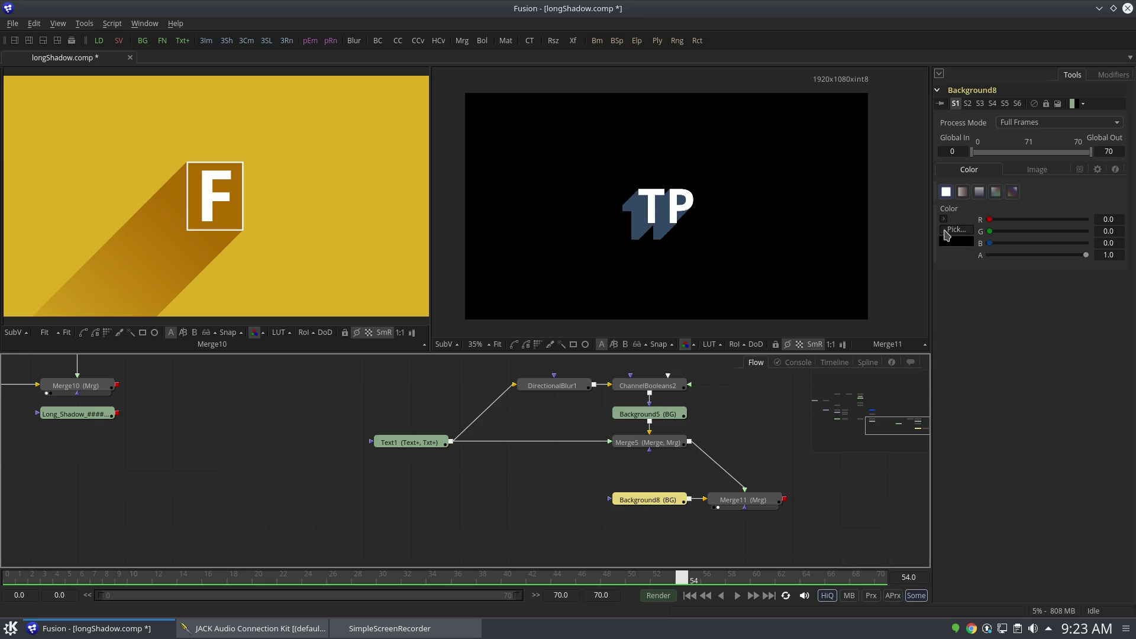
{"action": "left_click", "coordinate": [944, 219]}
{"action": "left_click_drag", "start_coordinate": [973, 274], "coordinate": [965, 266]}
{"action": "left_click_drag", "start_coordinate": [1049, 257], "coordinate": [1049, 207]}
{"action": "middle_click", "coordinate": [752, 429]}
Lengthen the TP shadow by trying a DirectionalBlur length of 0.4 and settling on 0.5.
{"action": "left_click_drag", "start_coordinate": [761, 412], "coordinate": [667, 442]}
{"action": "left_click", "coordinate": [598, 413]}
{"action": "left_click", "coordinate": [490, 435]}
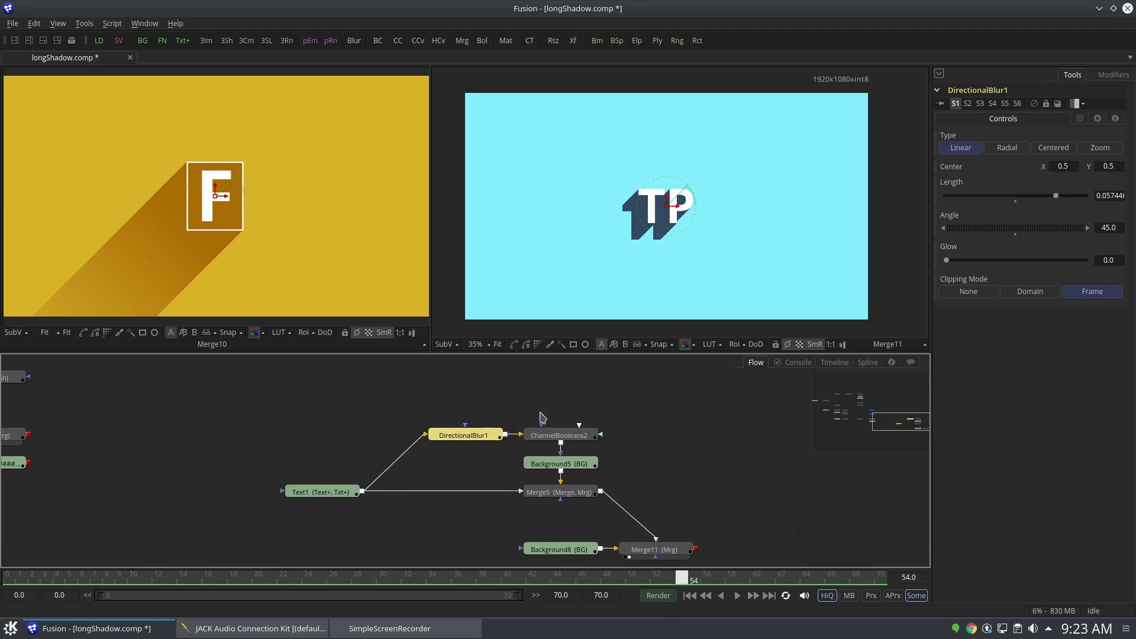
{"action": "left_click_drag", "start_coordinate": [542, 418], "coordinate": [557, 396]}
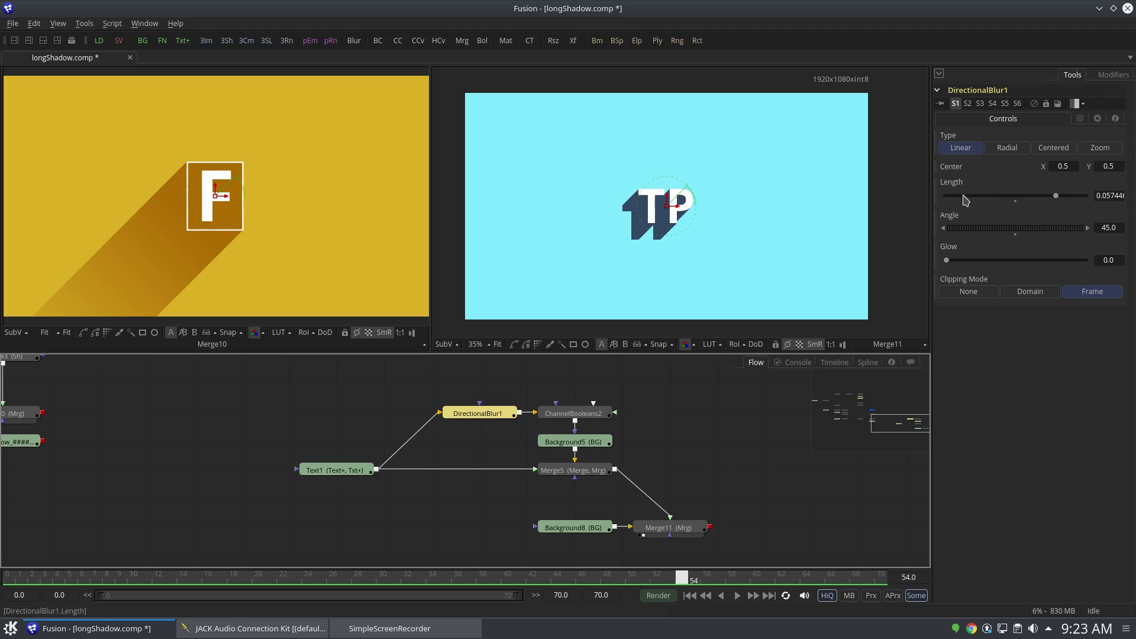
{"action": "left_click", "coordinate": [1102, 197]}
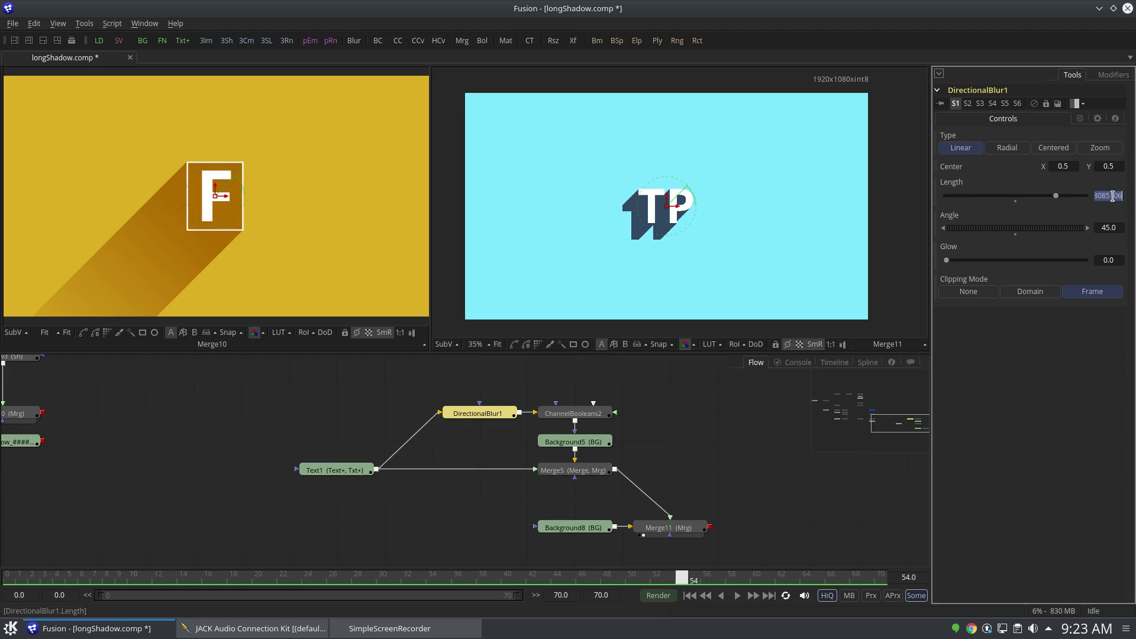
{"action": "key", "text": "BackSpace"}
{"action": "type", "text": "0.4"}
{"action": "key", "text": "Tab"}
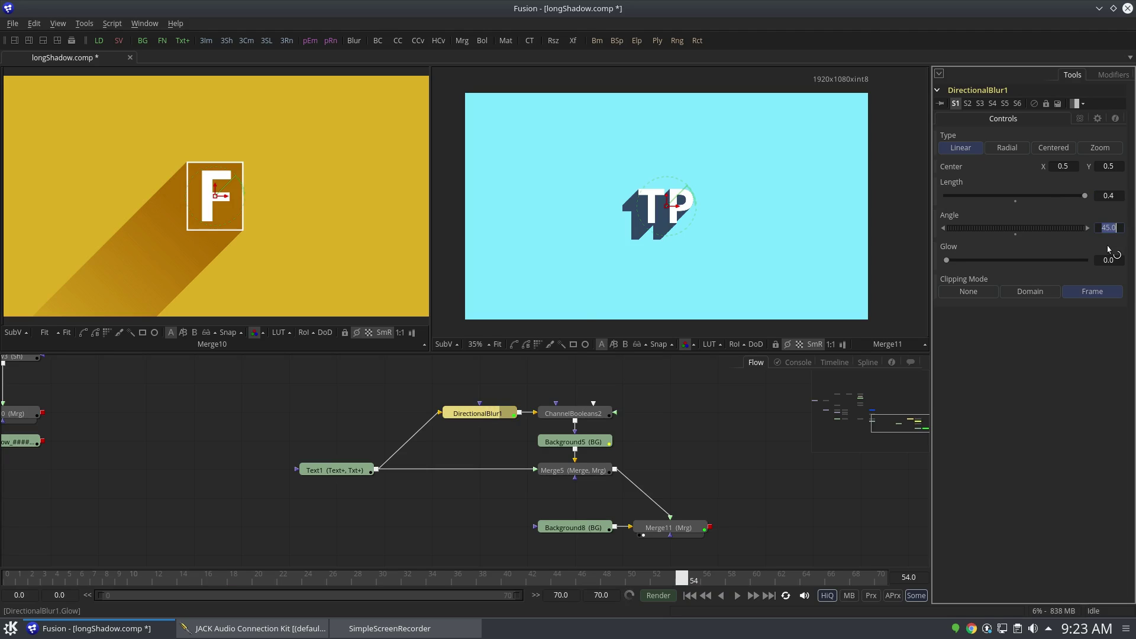
{"action": "left_click", "coordinate": [1121, 197]}
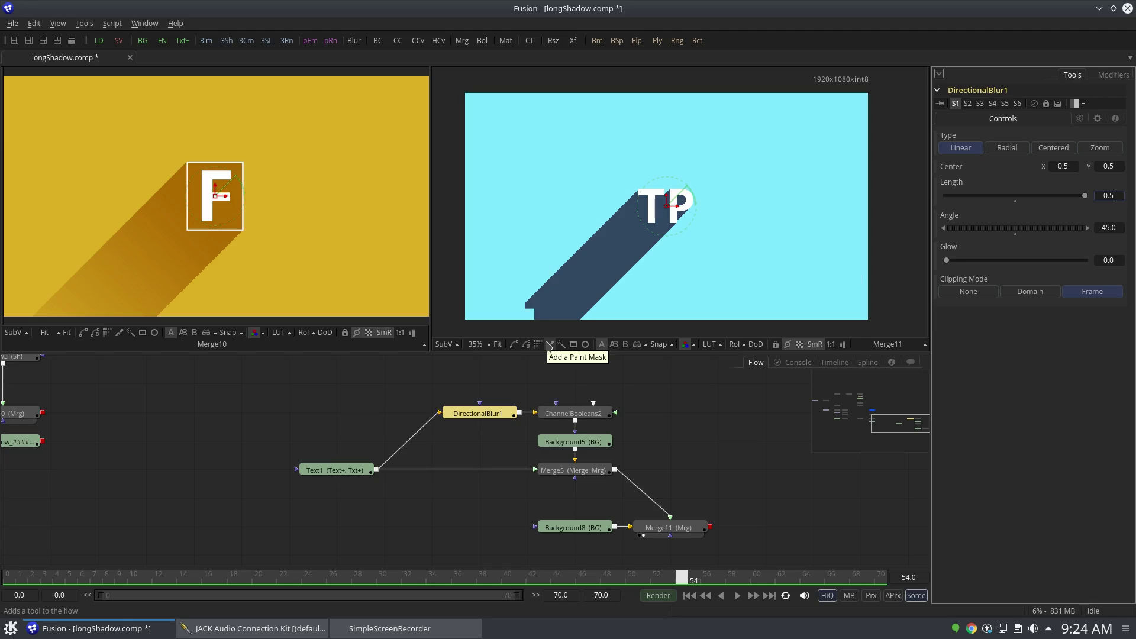
{"action": "key", "text": "Tab"}
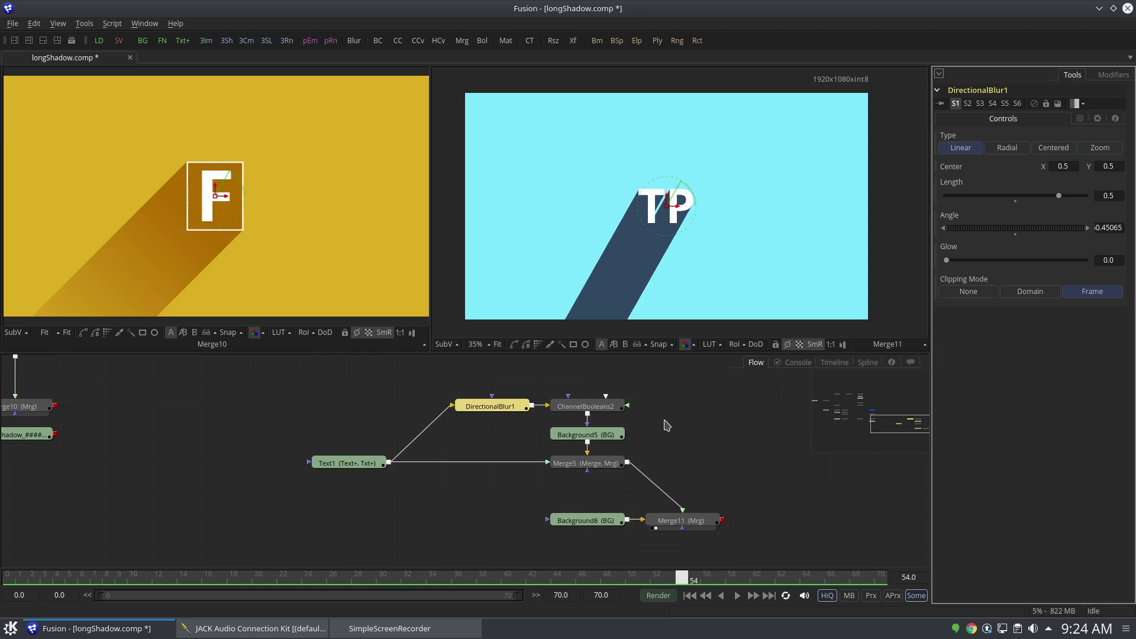
Try different shadow directions with the DirectionalBlur angle, and set the angle to 45 degrees.
{"action": "left_click_drag", "start_coordinate": [298, 374], "coordinate": [652, 490]}
{"action": "left_click_drag", "start_coordinate": [690, 432], "coordinate": [684, 410]}
{"action": "left_click", "coordinate": [508, 399]}
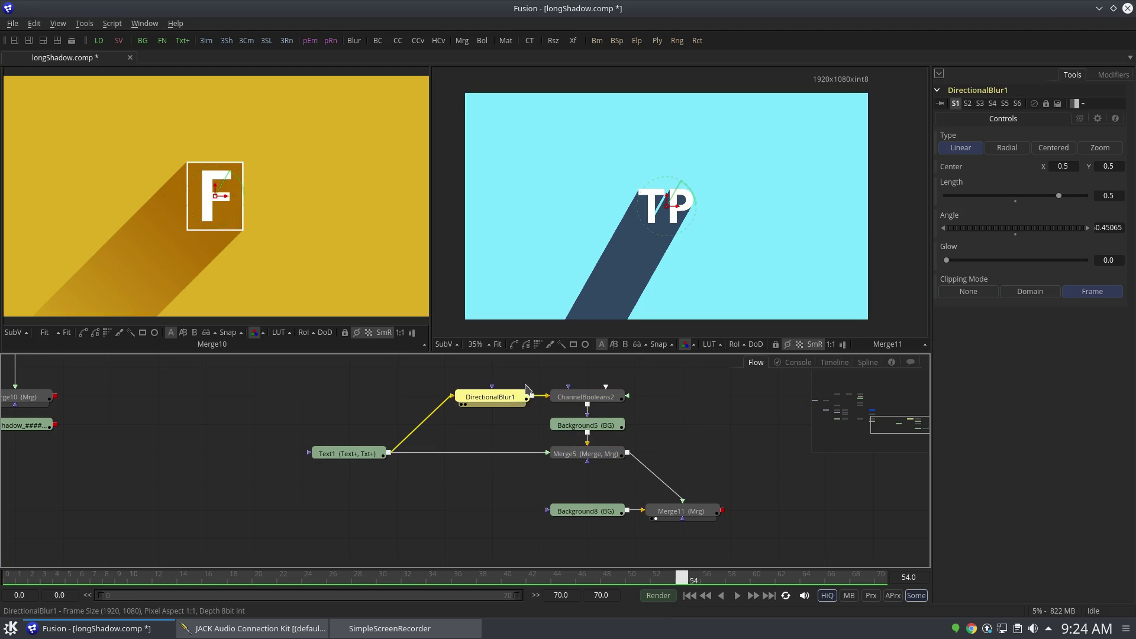
{"action": "left_click_drag", "start_coordinate": [526, 379], "coordinate": [538, 381]}
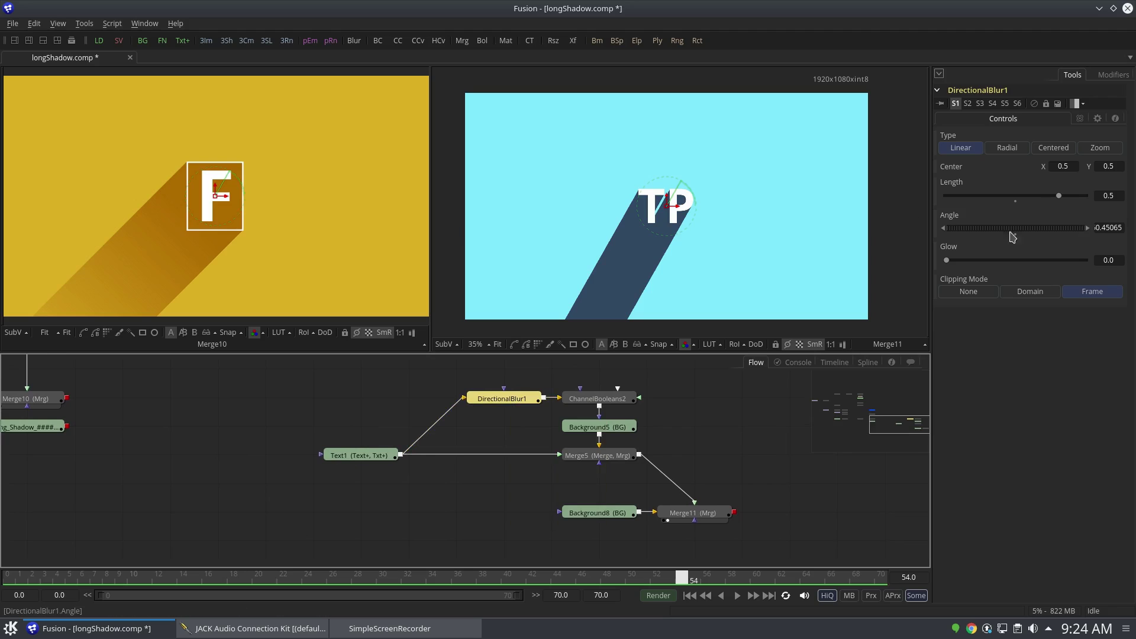
{"action": "mouse_move", "coordinate": [962, 231]}
{"action": "left_mouse_down"}
{"action": "mouse_move", "coordinate": [1004, 235]}
{"action": "mouse_move", "coordinate": [969, 236]}
{"action": "left_mouse_up"}
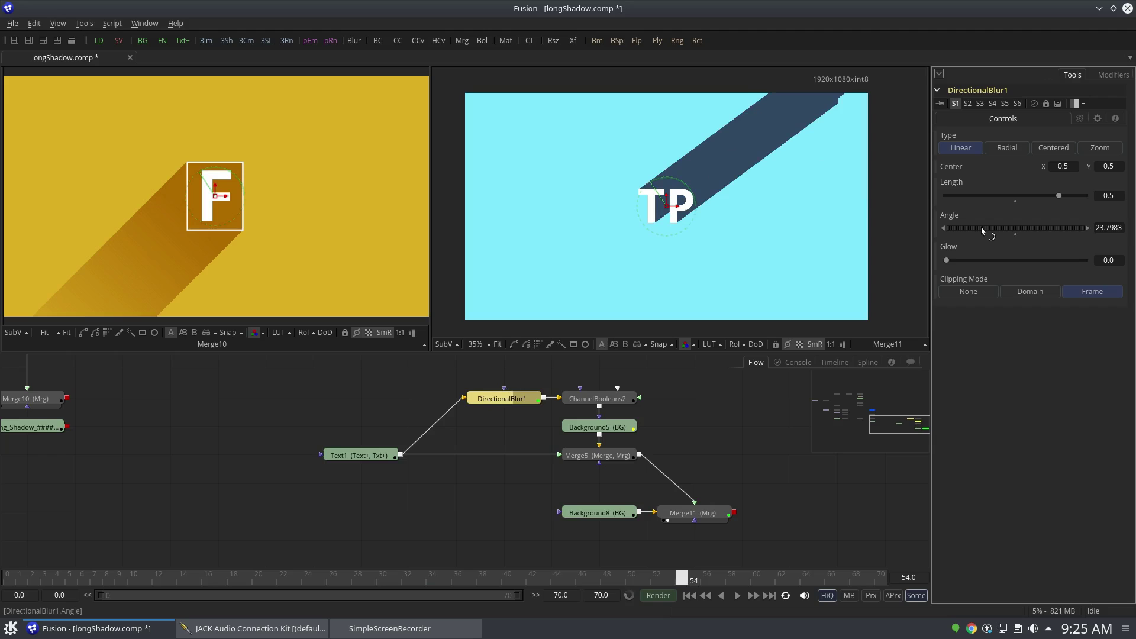
{"action": "left_click", "coordinate": [1115, 227]}
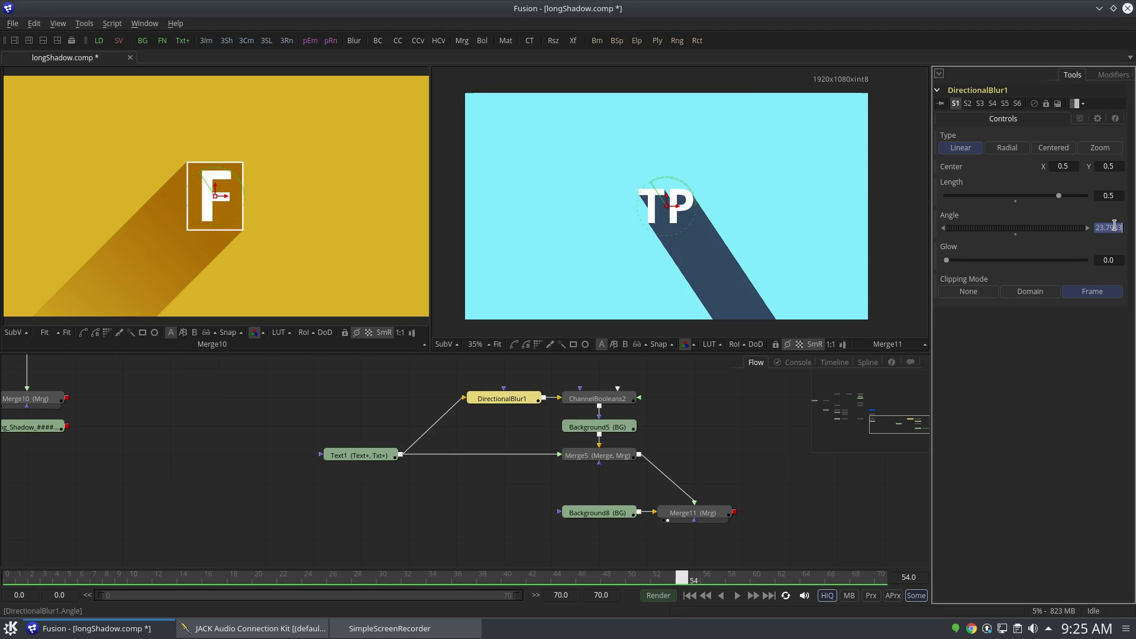
{"action": "type", "text": "45"}
{"action": "key", "text": "Tab"}
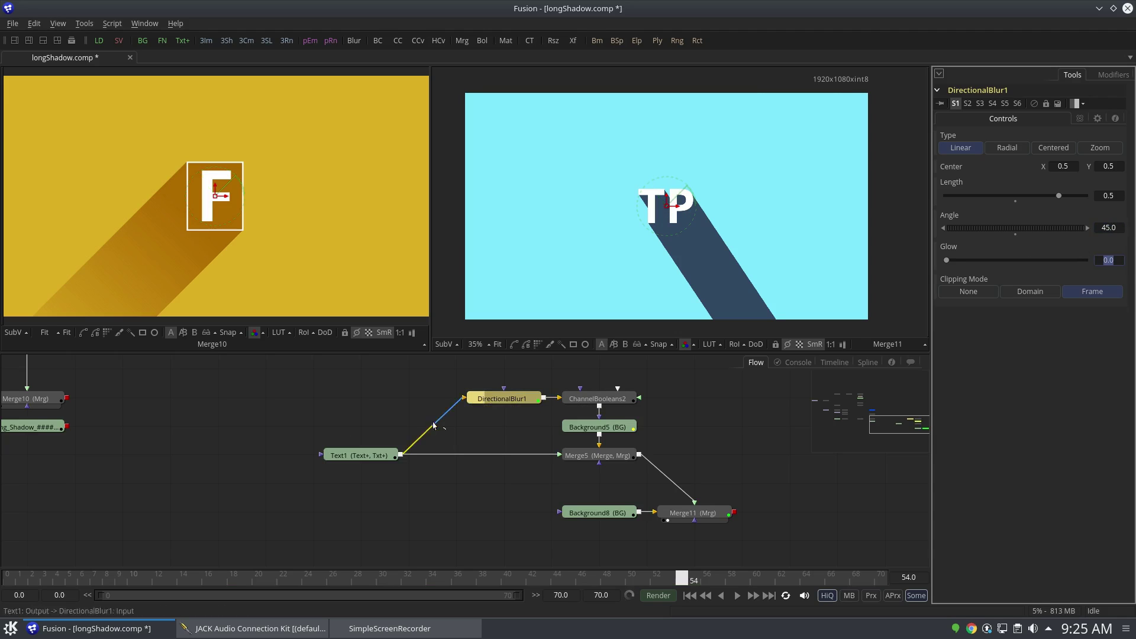
Change the angle of Instance_Transform1 in the F shadow's node chain to about 35.73 degrees.
{"action": "left_click_drag", "start_coordinate": [269, 408], "coordinate": [531, 475]}
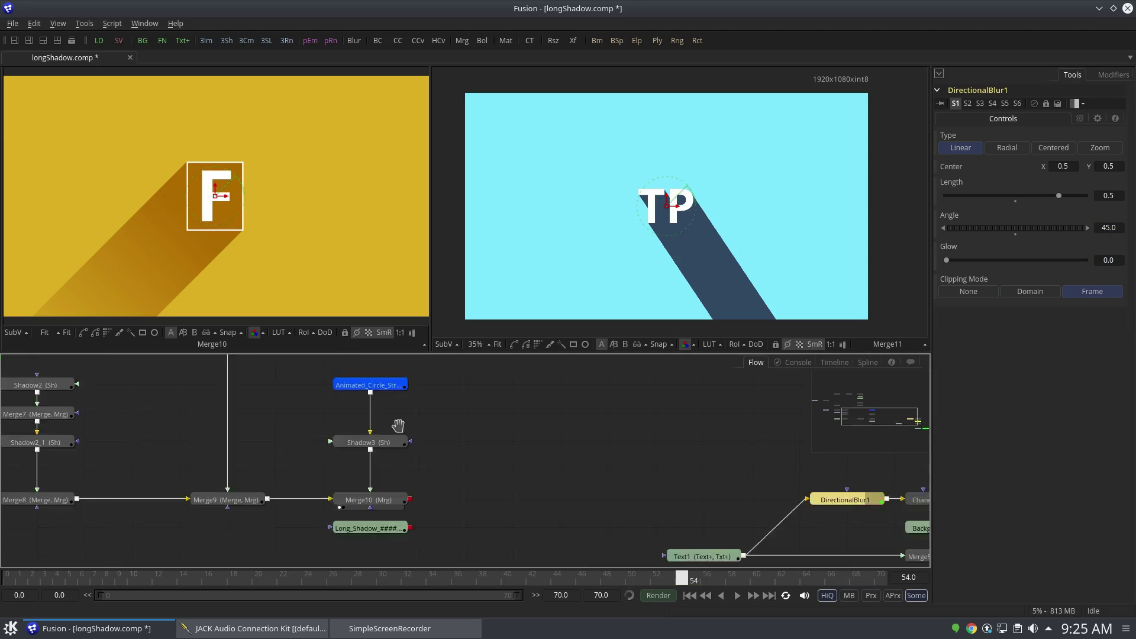
{"action": "left_click_drag", "start_coordinate": [398, 426], "coordinate": [568, 482]}
{"action": "left_click_drag", "start_coordinate": [289, 459], "coordinate": [477, 558]}
{"action": "left_click_drag", "start_coordinate": [315, 379], "coordinate": [295, 473]}
{"action": "left_click", "coordinate": [294, 442]}
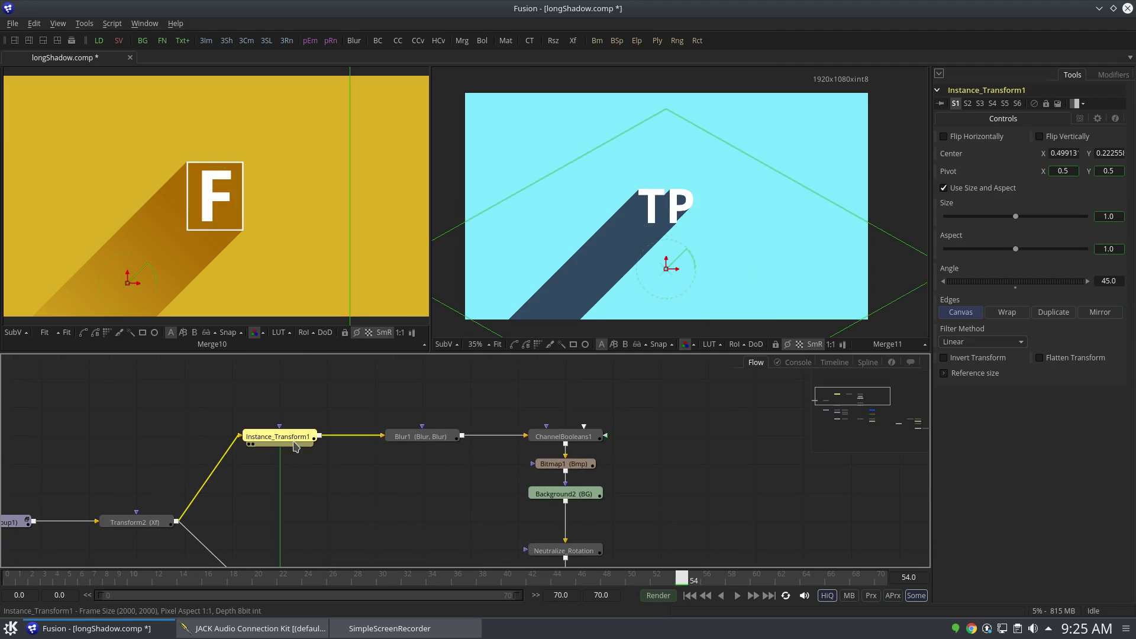
{"action": "left_click_drag", "start_coordinate": [957, 284], "coordinate": [880, 290]}
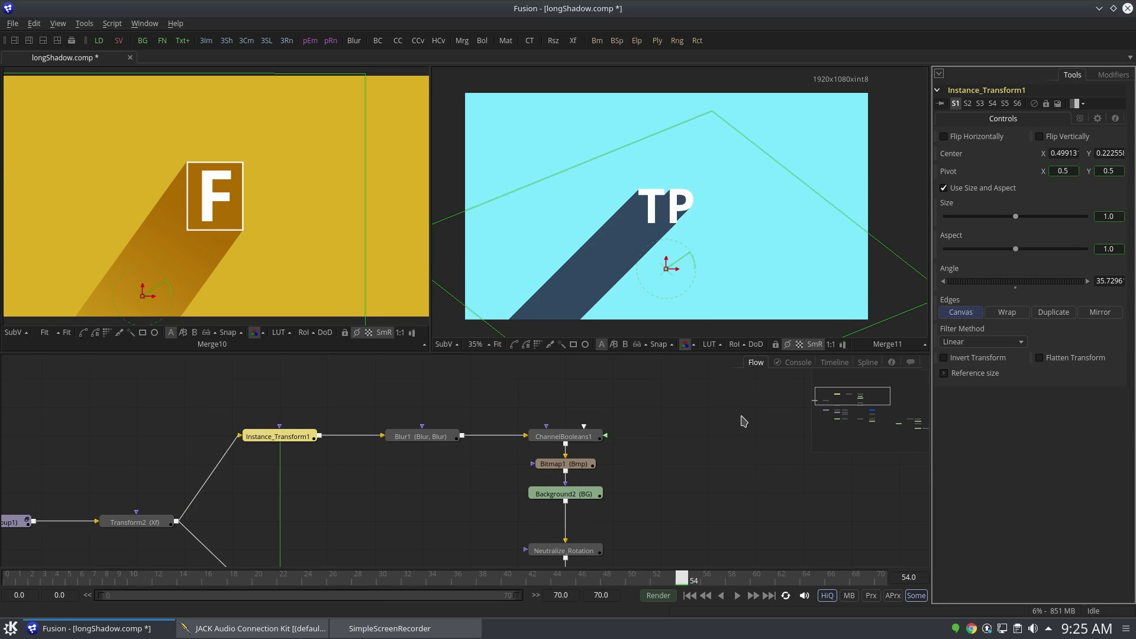
Return to the TP nodes in the flow and scrub the timeline to frame 0.
{"action": "left_click_drag", "start_coordinate": [714, 493], "coordinate": [629, 443]}
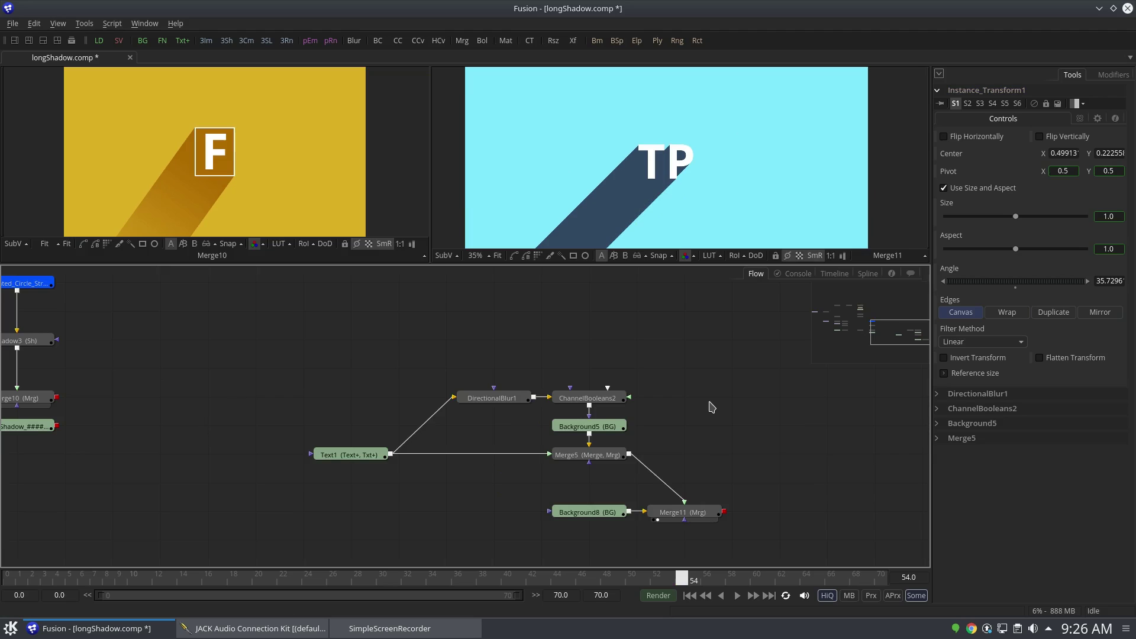
{"action": "left_click_drag", "start_coordinate": [742, 415], "coordinate": [744, 388]}
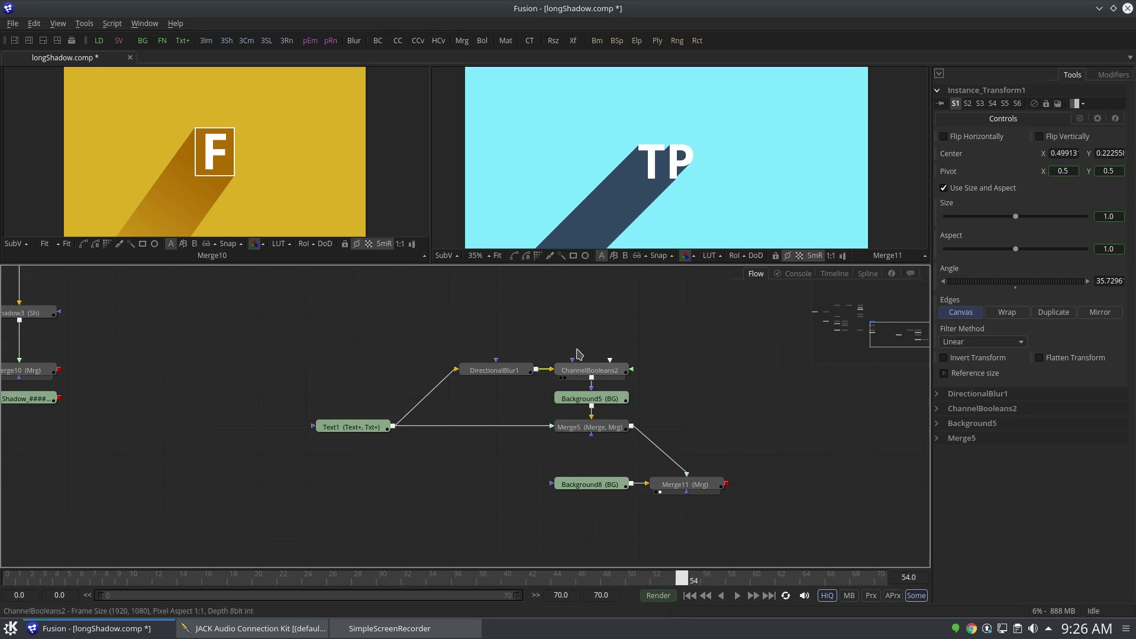
{"action": "left_click_drag", "start_coordinate": [44, 575], "coordinate": [2, 566]}
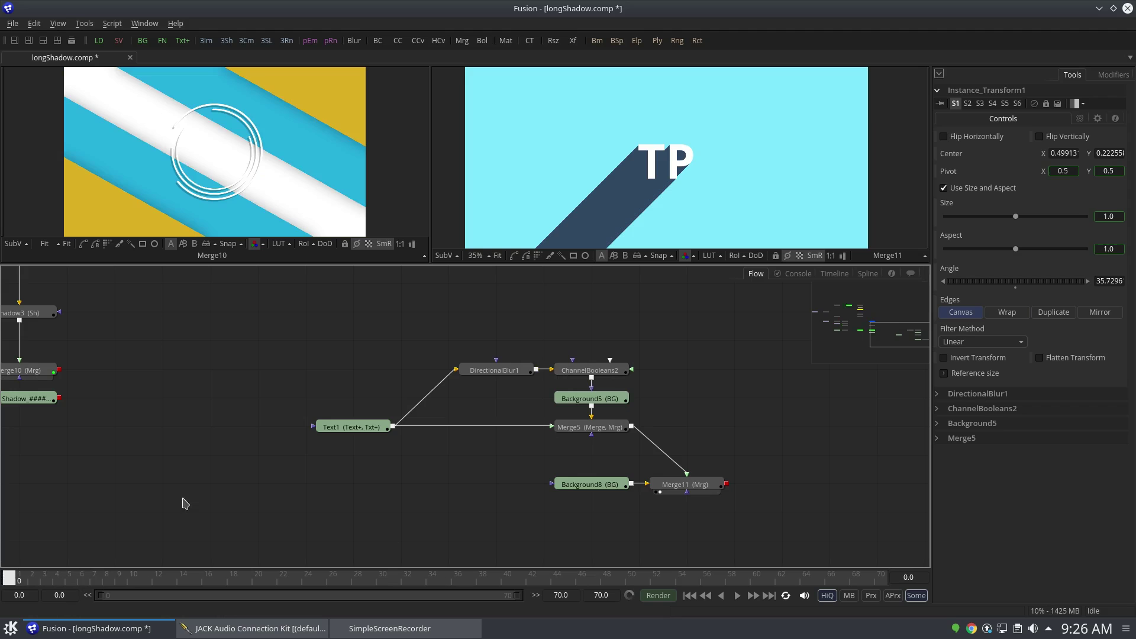
Examine the F long-shadow node chain from Transform2 to Merge10 and compare it with the TP shadow nodes.
{"action": "left_click_drag", "start_coordinate": [280, 328], "coordinate": [406, 376]}
{"action": "left_click_drag", "start_coordinate": [354, 332], "coordinate": [674, 462]}
{"action": "mouse_move", "coordinate": [408, 306]}
{"action": "left_mouse_down"}
{"action": "mouse_move", "coordinate": [662, 512]}
{"action": "mouse_move", "coordinate": [616, 419]}
{"action": "mouse_move", "coordinate": [617, 385]}
{"action": "left_mouse_up"}
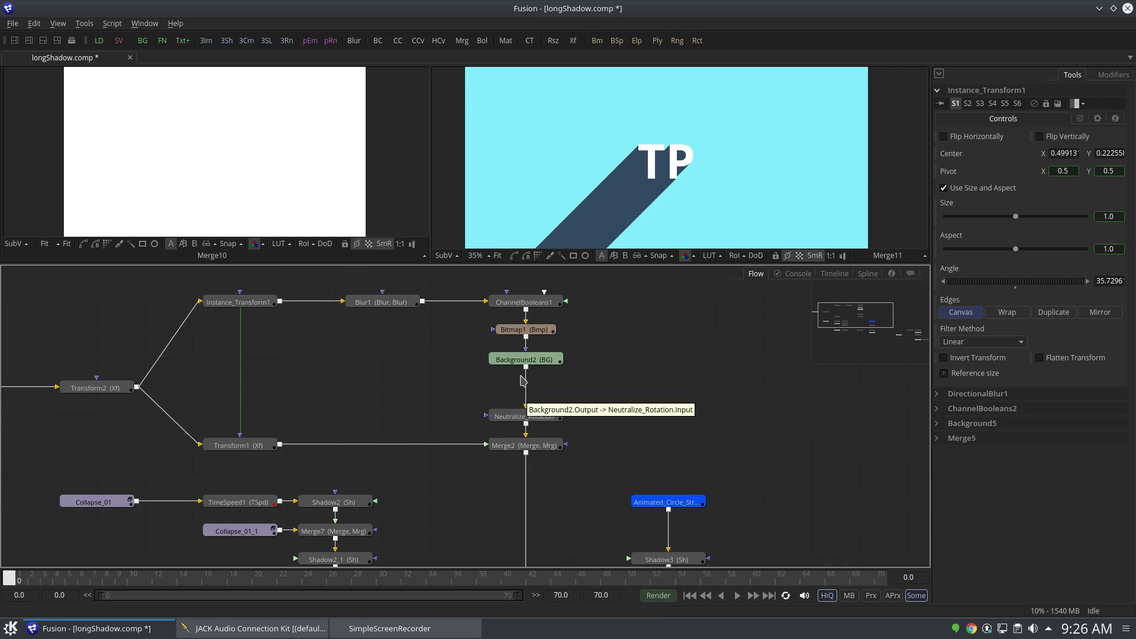
{"action": "left_click_drag", "start_coordinate": [879, 414], "coordinate": [530, 344]}
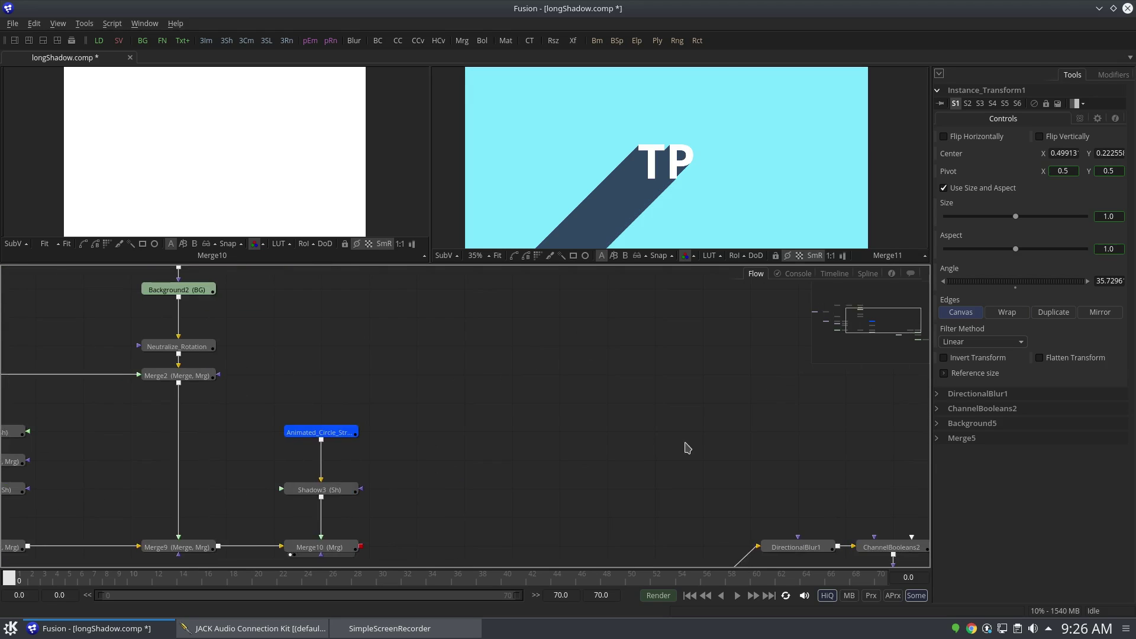
{"action": "left_click_drag", "start_coordinate": [684, 448], "coordinate": [498, 354]}
{"action": "left_click_drag", "start_coordinate": [689, 407], "coordinate": [683, 361]}
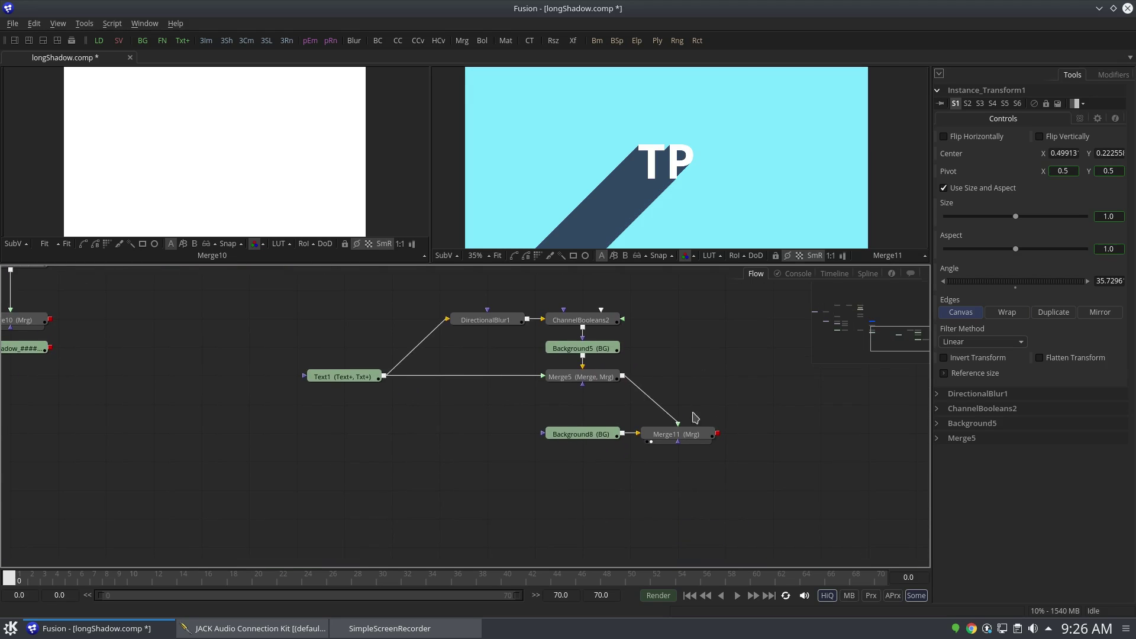
{"action": "scroll", "coordinate": [672, 363], "scroll_direction": "left", "scroll_amount": 4}
{"action": "scroll", "coordinate": [672, 363], "scroll_direction": "up", "scroll_amount": 3}
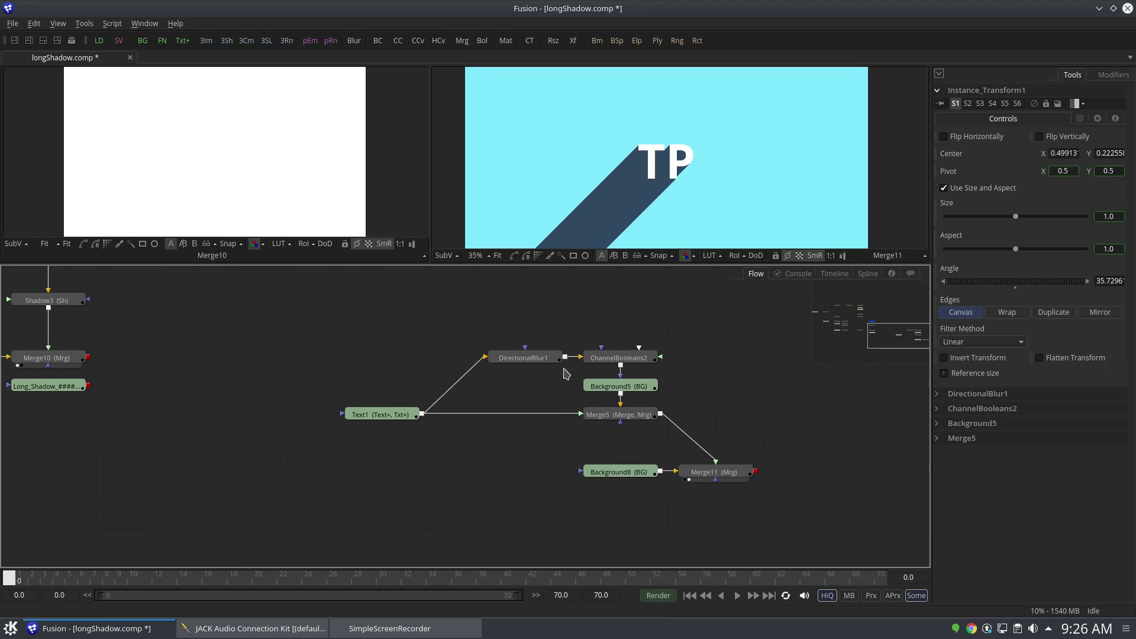
Try another angle on DirectionalBlur1 and restore it to 45 degrees.
{"action": "left_click", "coordinate": [524, 359]}
{"action": "left_click_drag", "start_coordinate": [1015, 227], "coordinate": [1020, 232]}
{"action": "left_click", "coordinate": [1109, 227]}
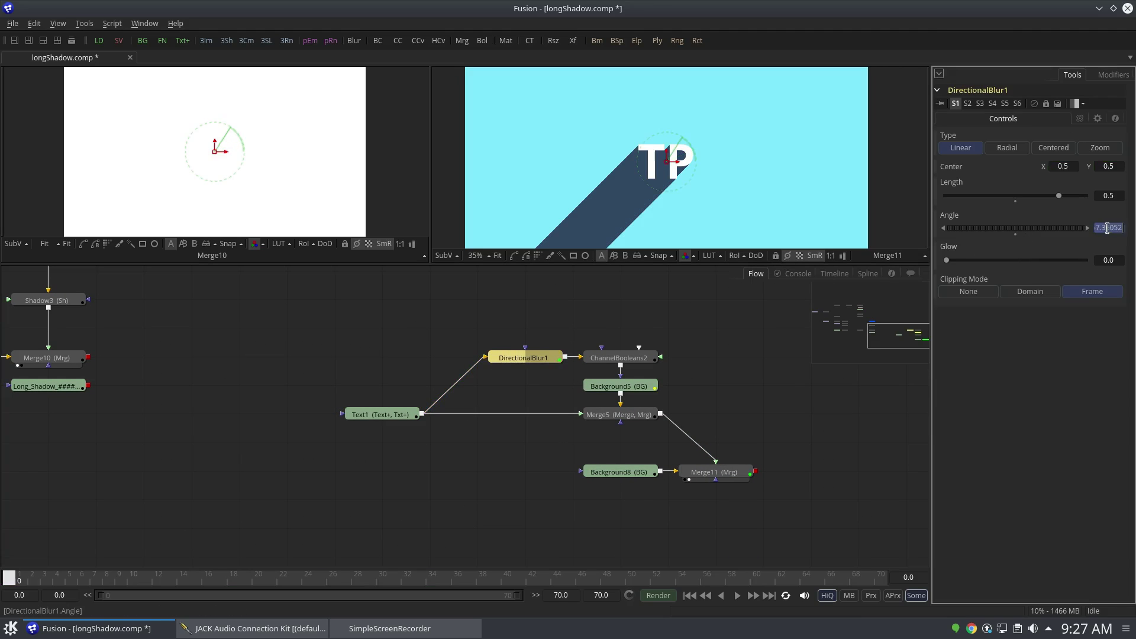
{"action": "type", "text": "45"}
{"action": "key", "text": "Tab"}
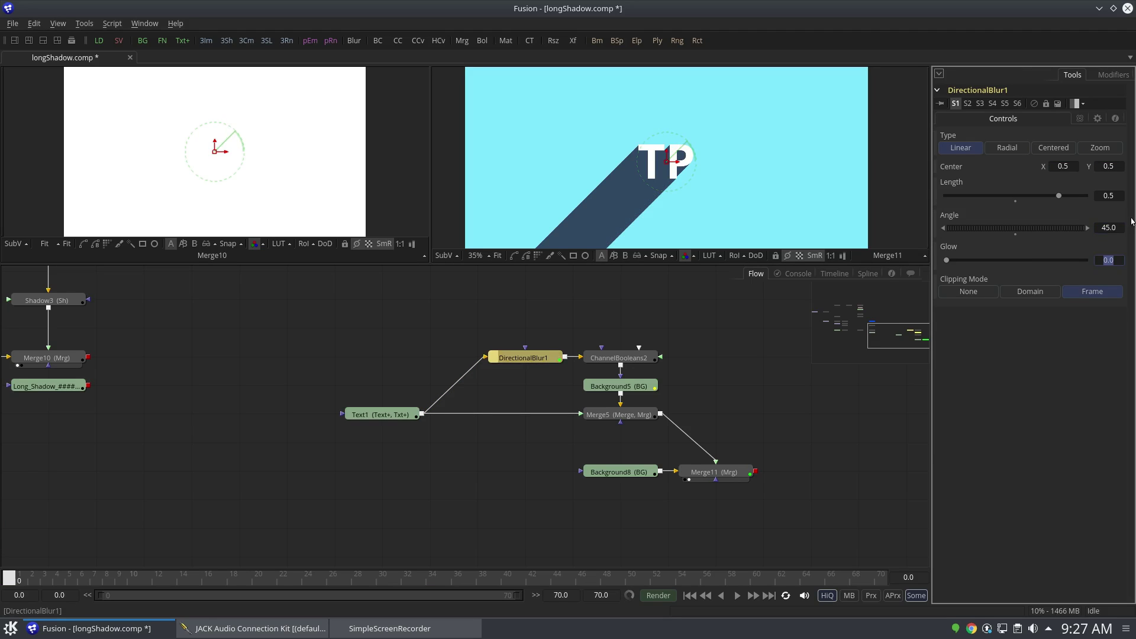